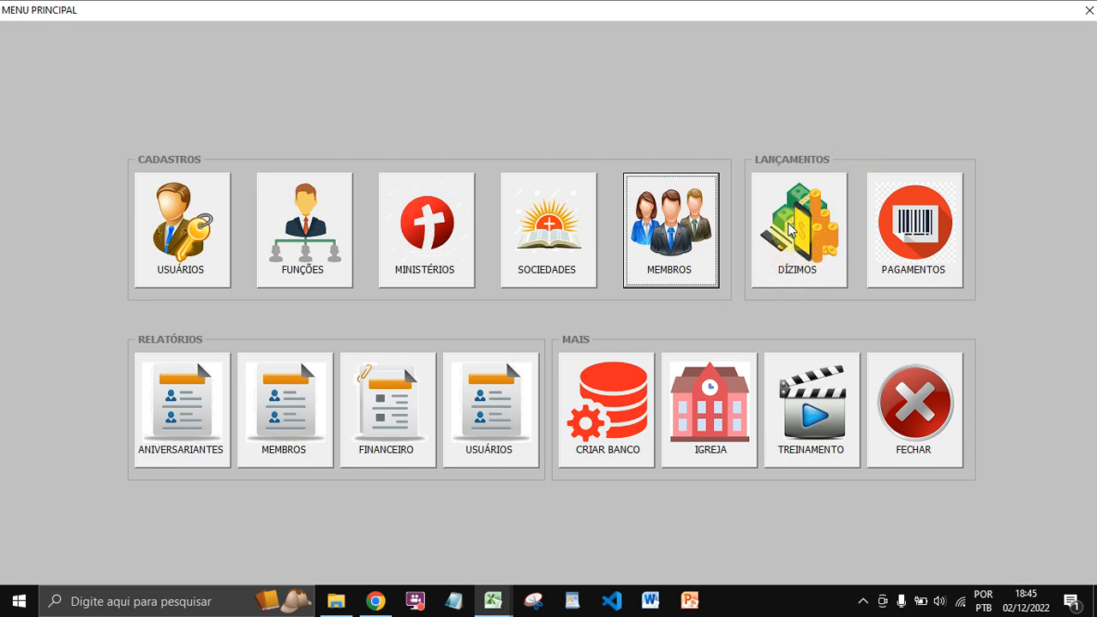
- Open the tithes registration form (Dízimos) from the main menu
click(804, 240)
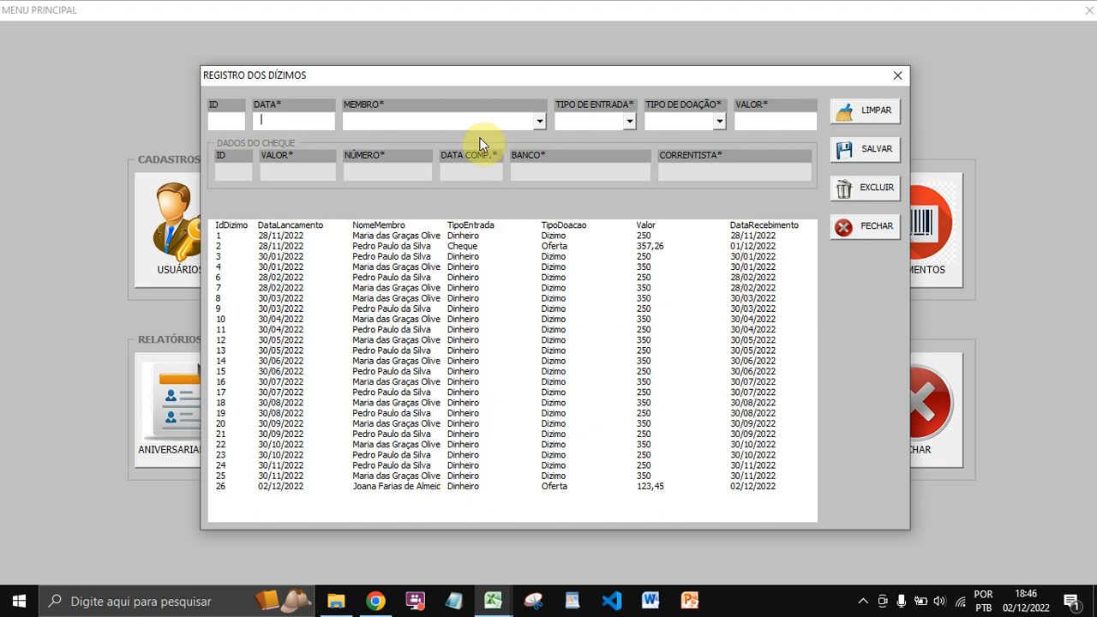
- Examine the cheque data fields for ID, value, number, clearing date and bank on the blank tithe form
click(222, 177)
click(298, 180)
click(367, 172)
click(482, 176)
click(563, 174)
click(591, 176)
click(472, 175)
click(392, 174)
click(316, 172)
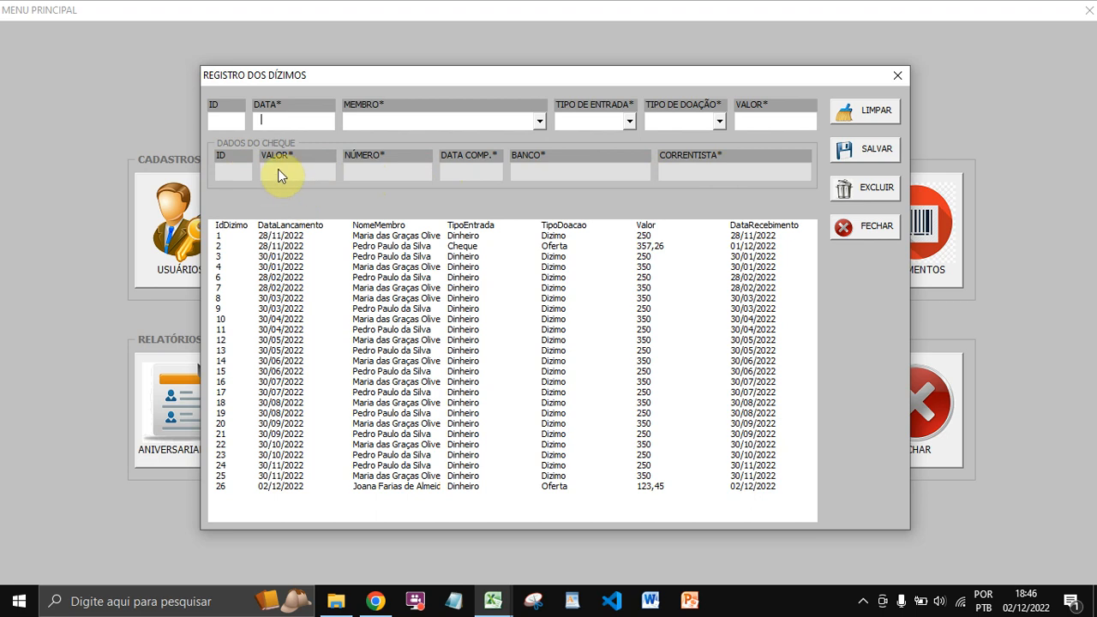
click(340, 171)
click(514, 176)
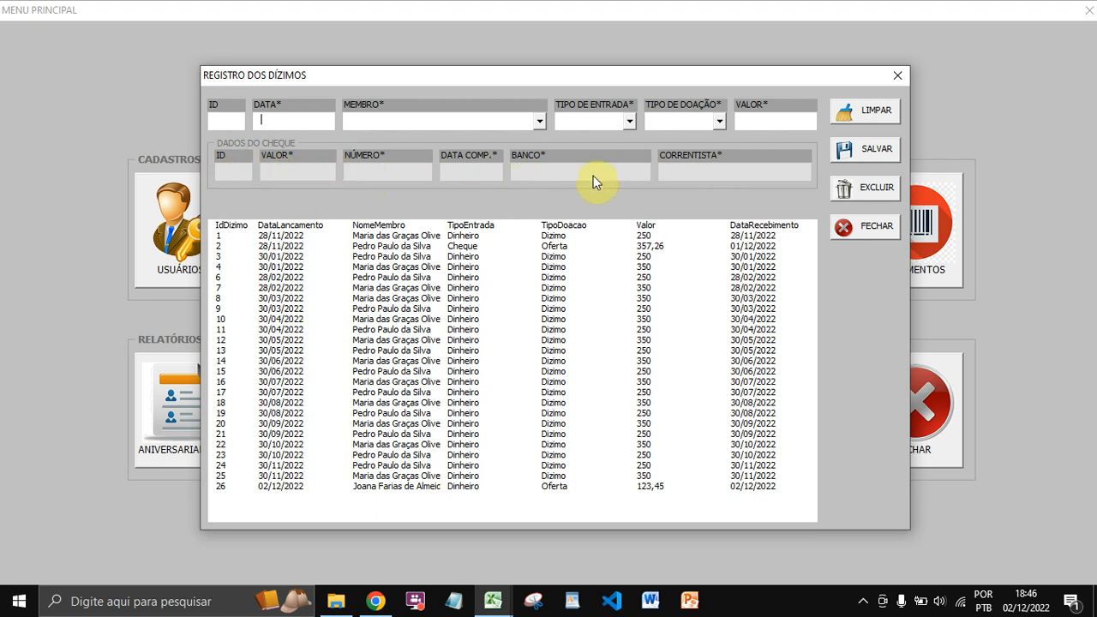
- Try the entry type Cheque to explore the cheque data fields, and clear the form
click(631, 124)
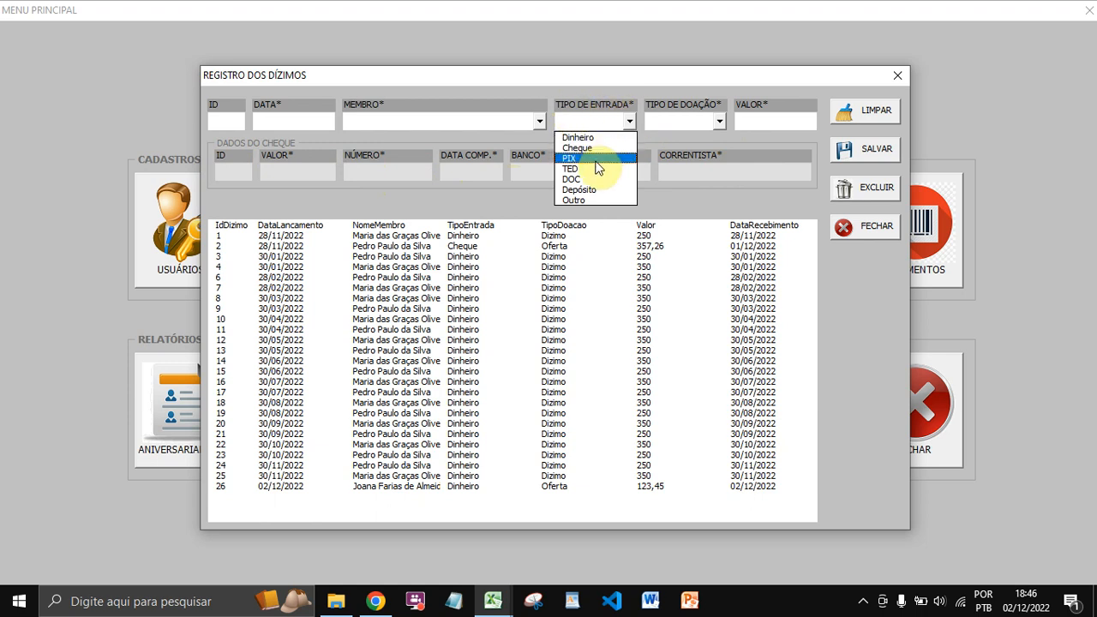
click(714, 174)
click(628, 121)
click(591, 147)
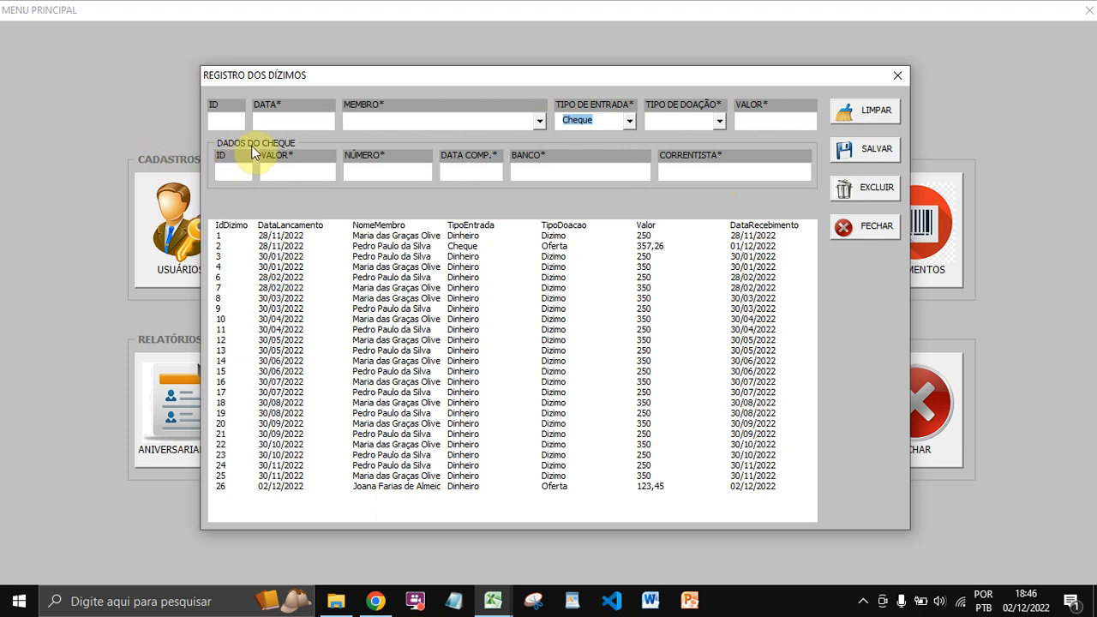
click(232, 173)
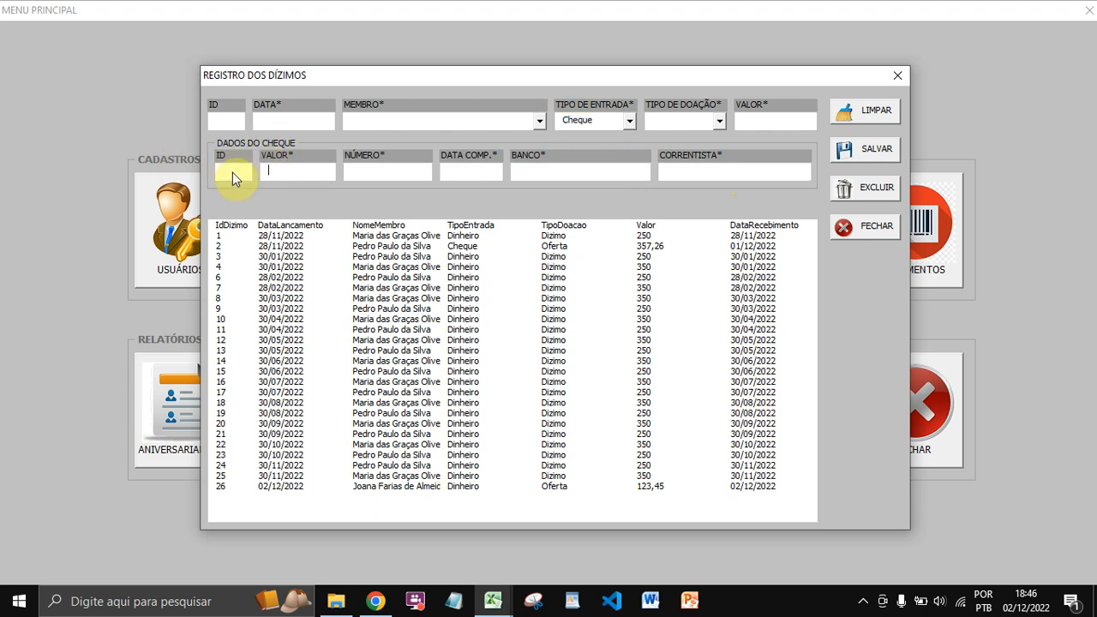
click(228, 122)
click(228, 171)
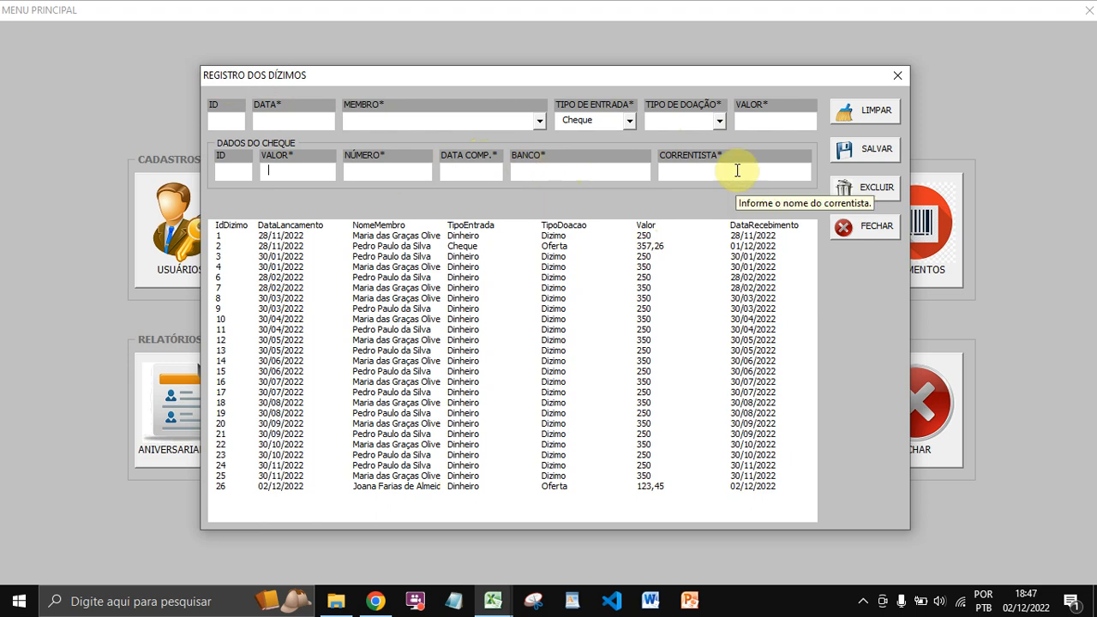
click(864, 114)
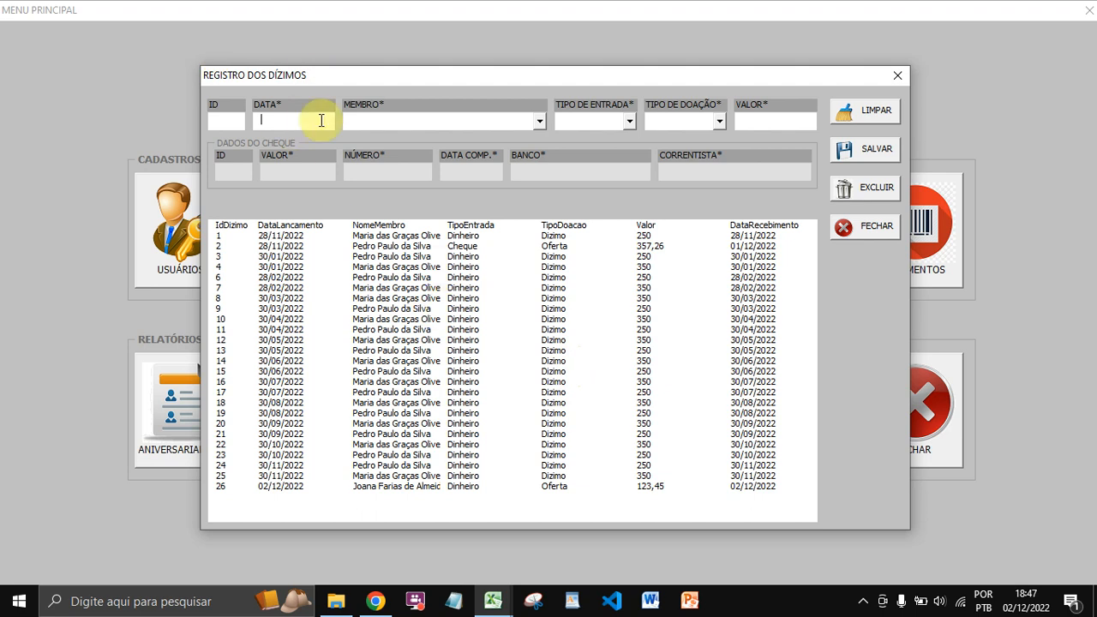
- Fill in a record dated 02/12/2022 for the first listed member with the entry type Dinheiro
text(0)
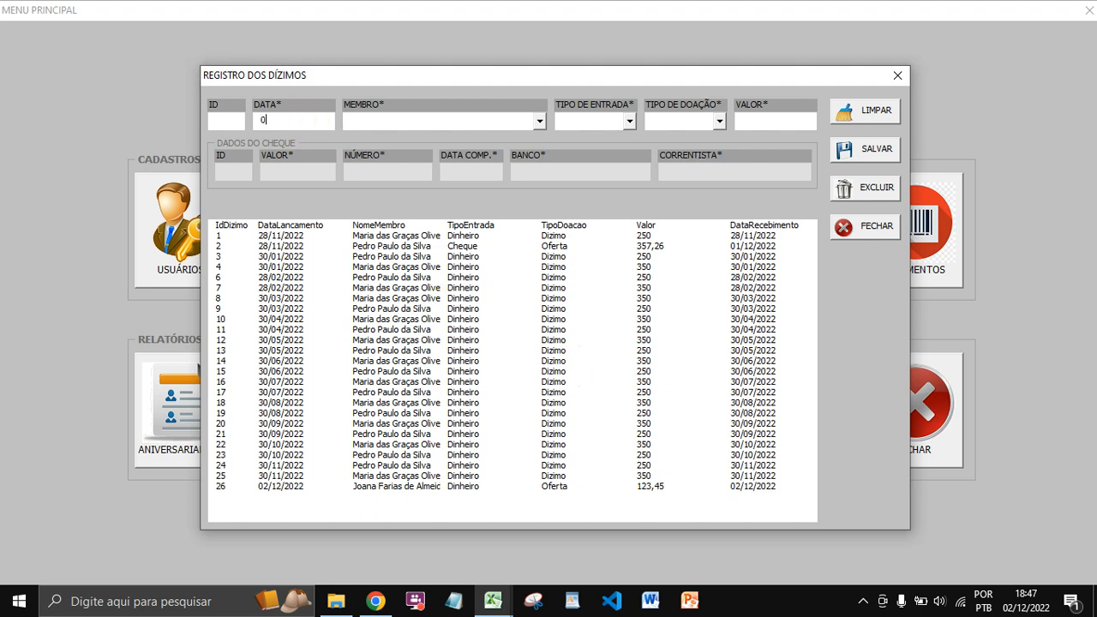
text(2/12/2022)
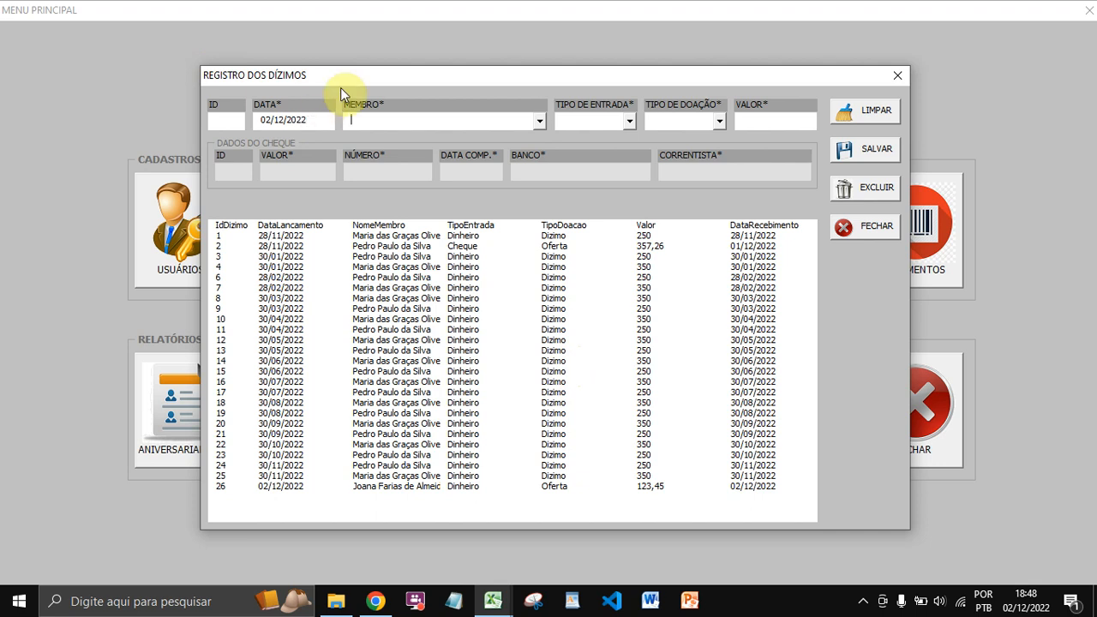
click(537, 121)
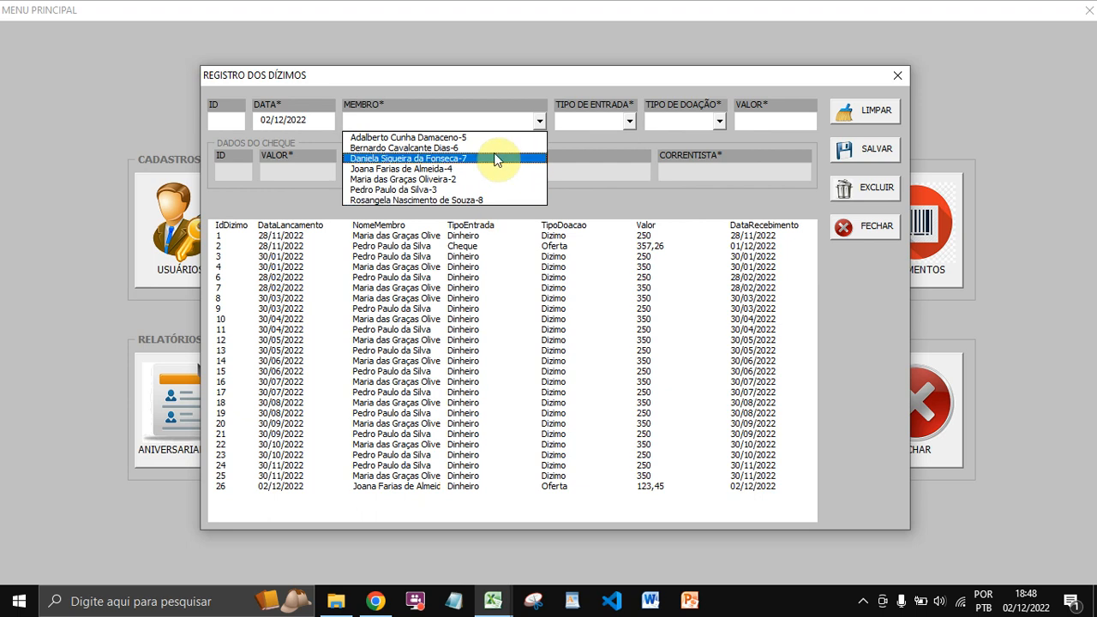
click(436, 137)
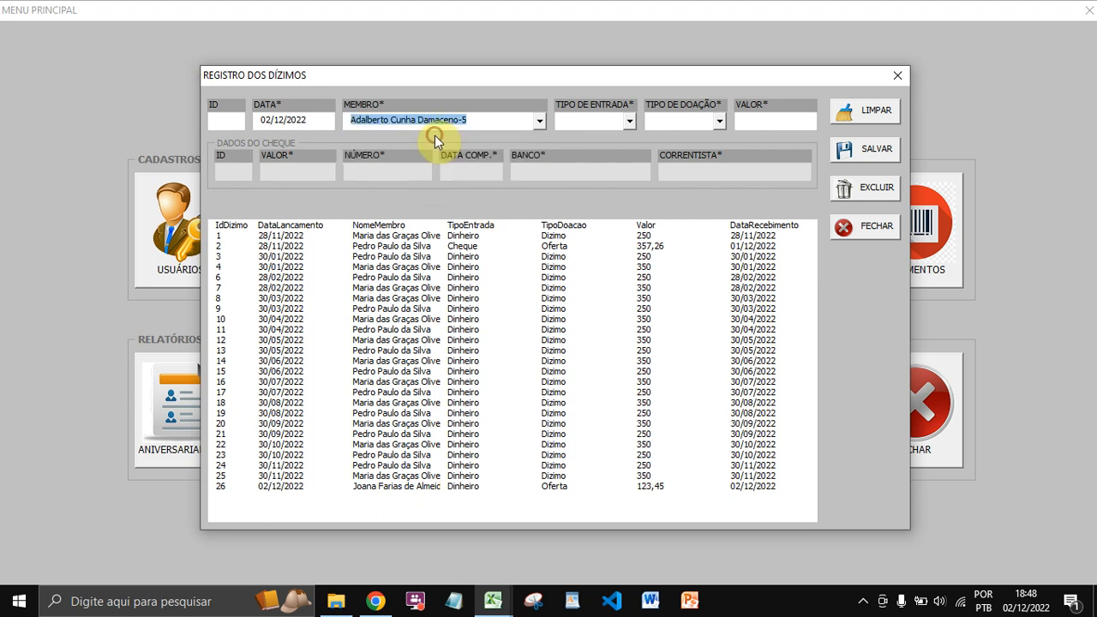
click(631, 123)
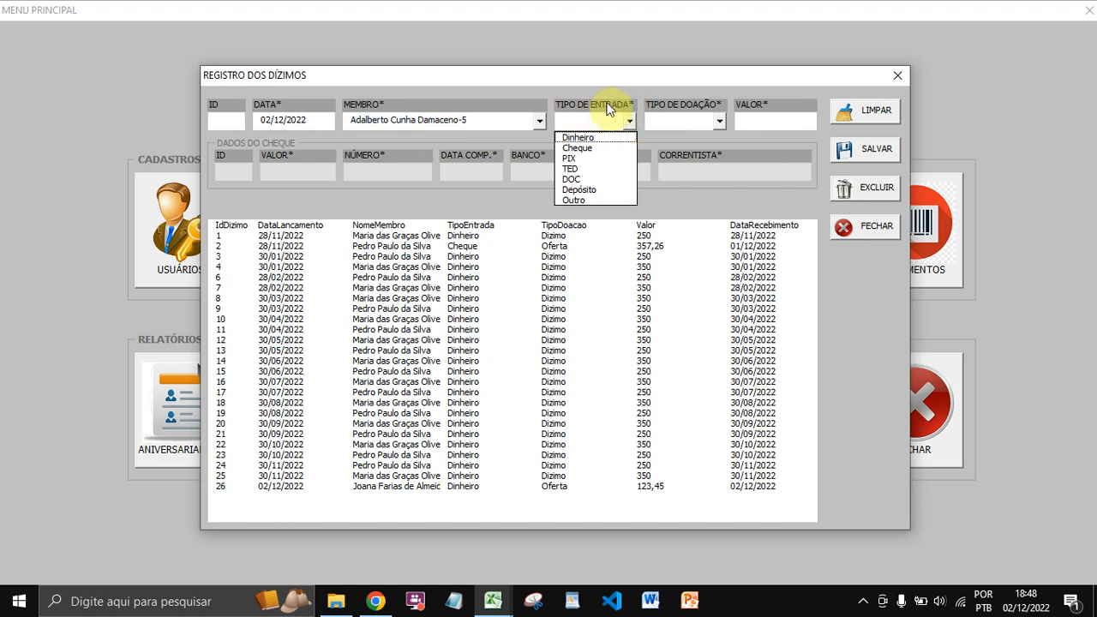
click(593, 138)
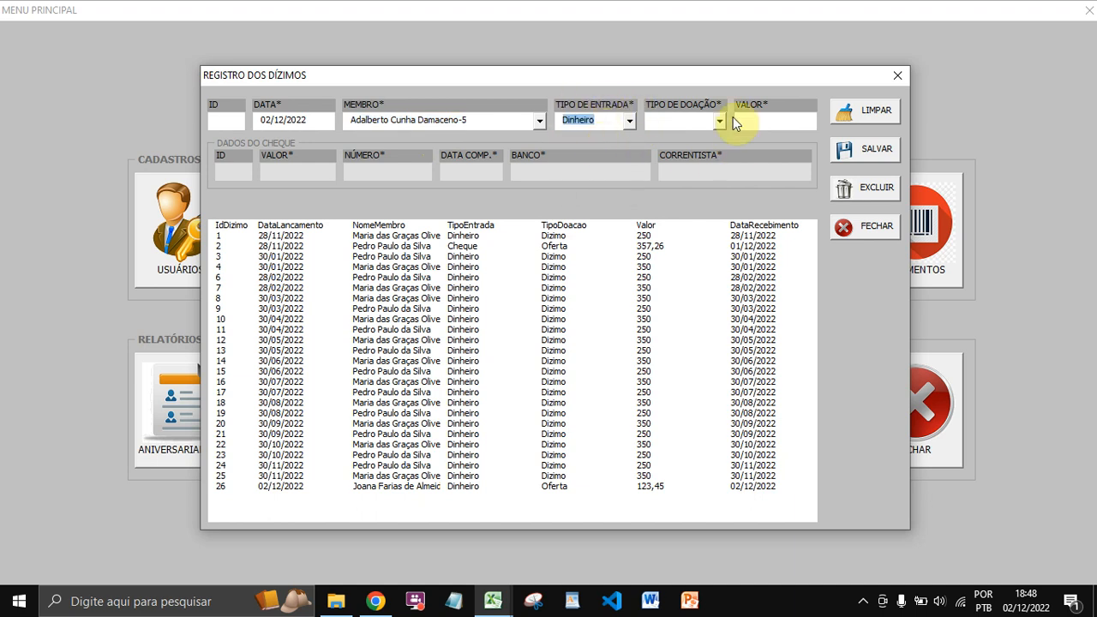
- Set the donation type to Dizimo and the value to 156,00, and save the record
click(719, 121)
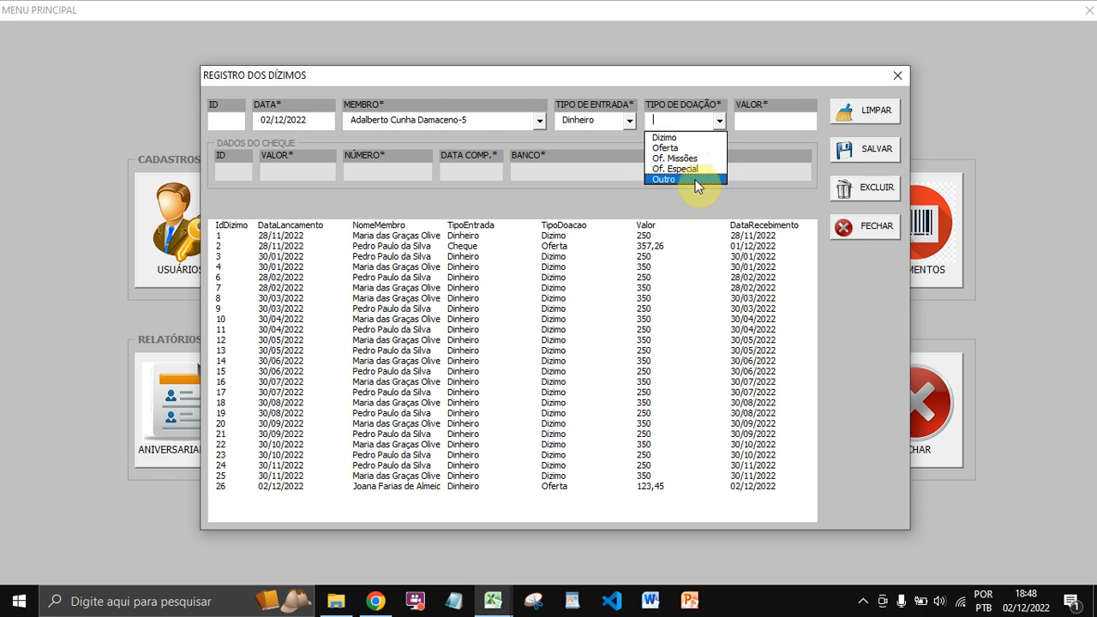
click(678, 137)
click(768, 120)
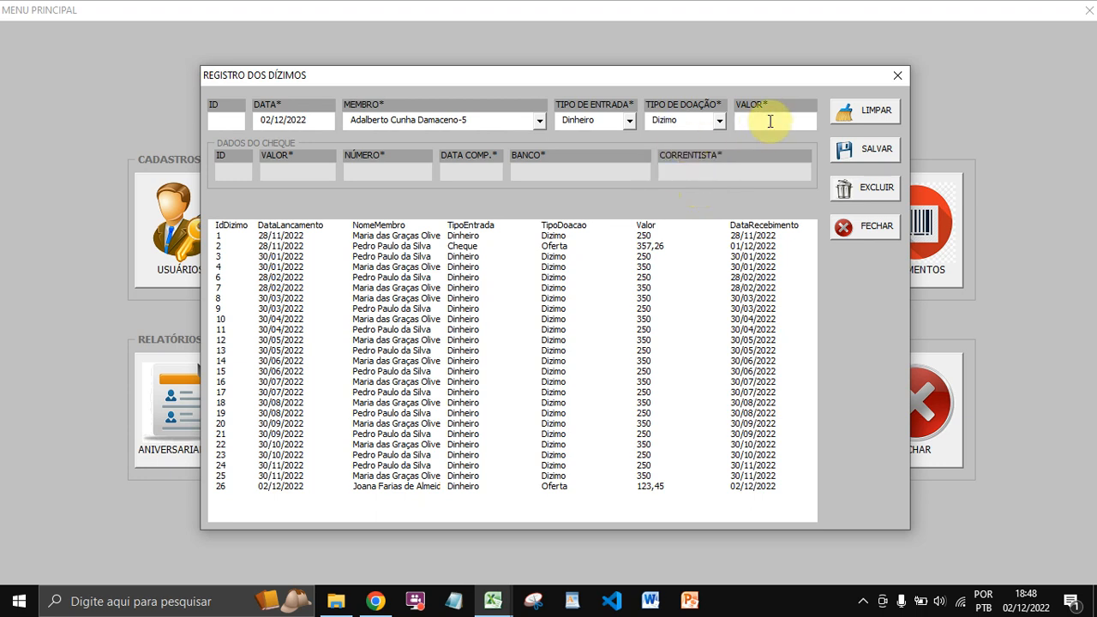
text(1,56)
text(00)
click(864, 152)
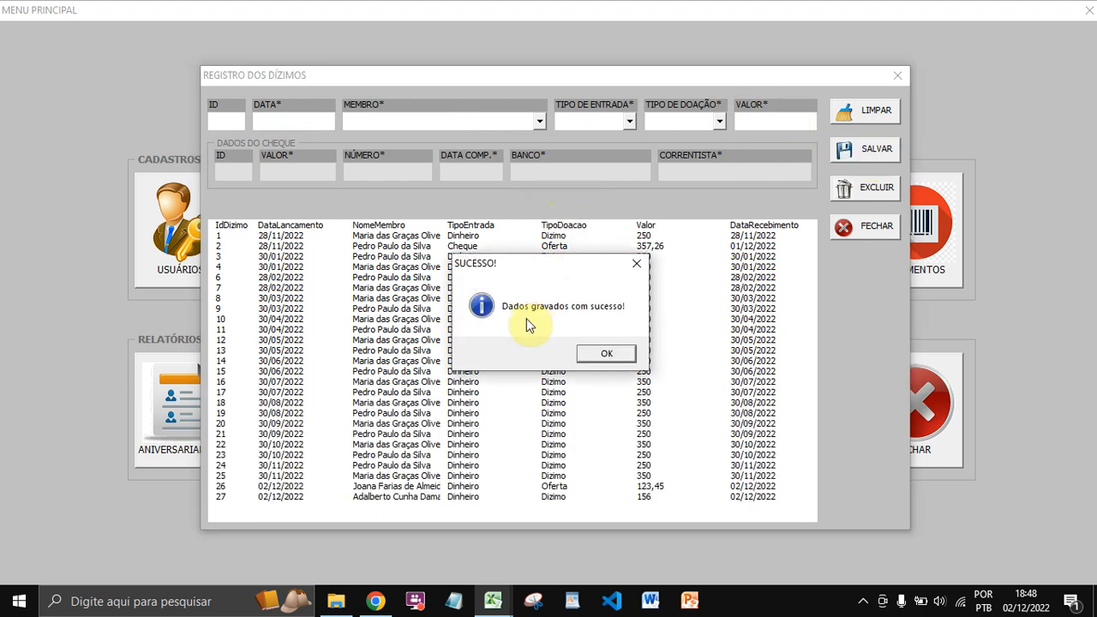
click(607, 352)
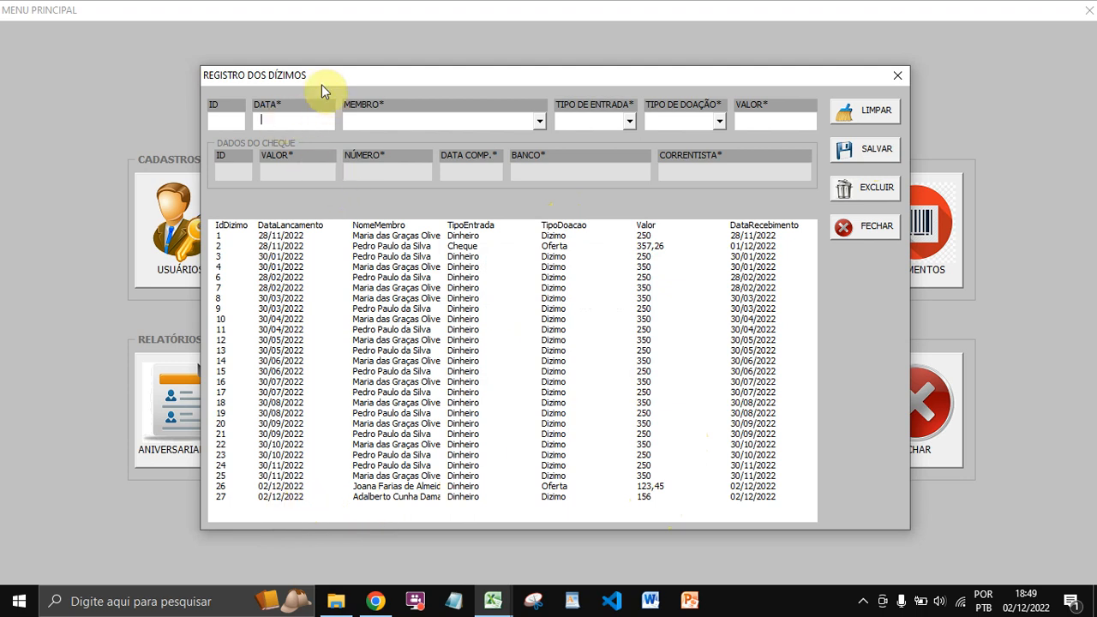
- Fill in a new record dated 02/12/2022 for the second listed member with the entry type Cheque
text(02/12/2022)
click(535, 119)
click(406, 147)
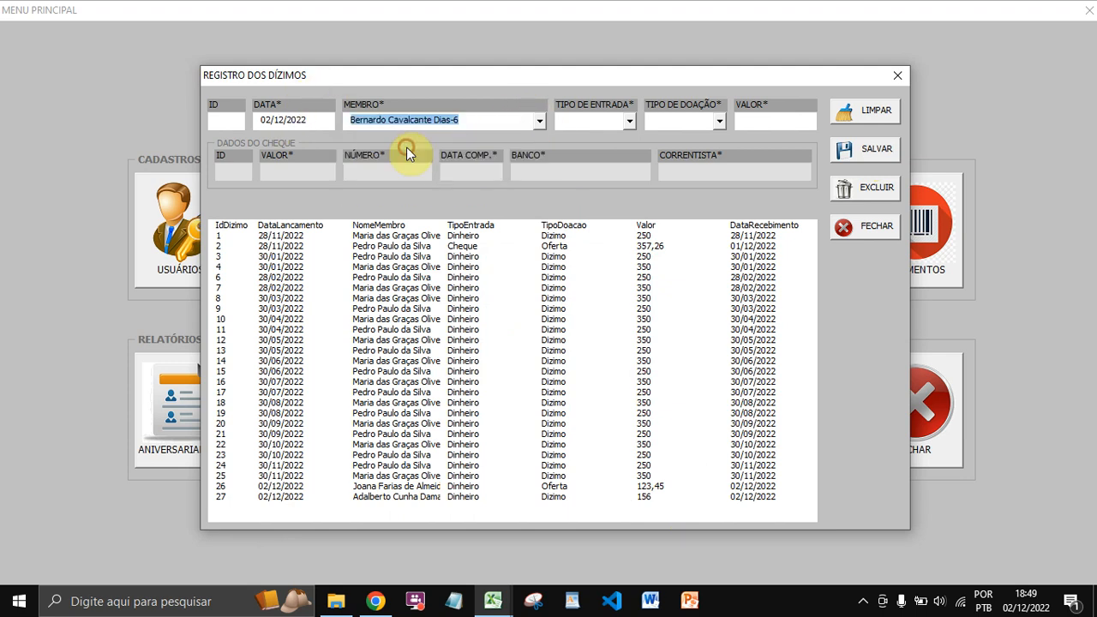
click(631, 123)
click(591, 146)
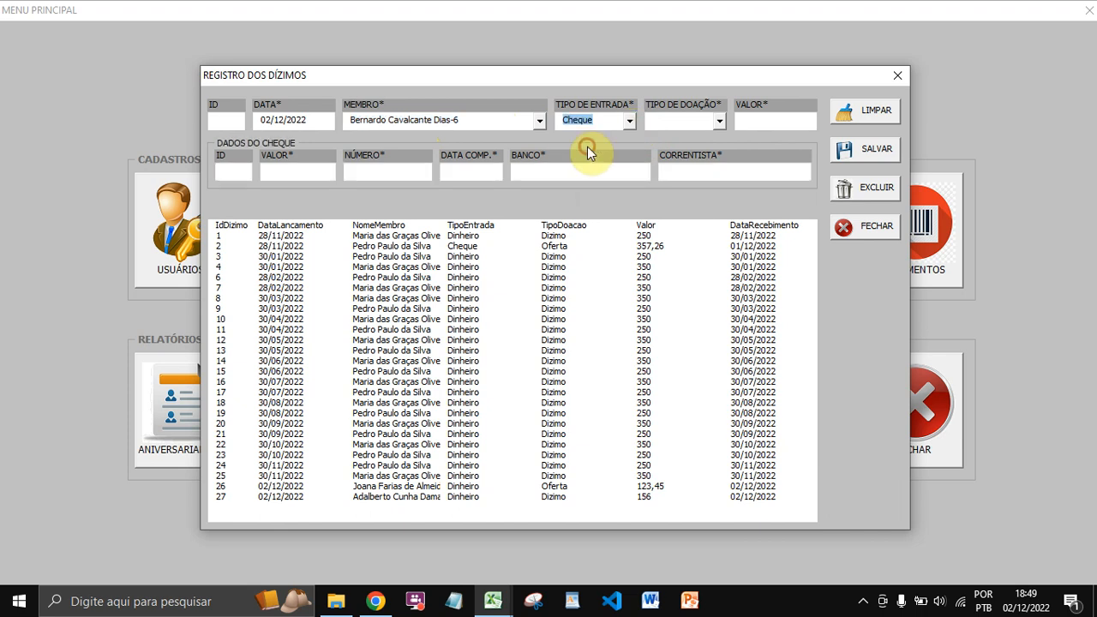
- Set the donation type to Oferta and the value to 231,25, and try to save without cheque data
click(718, 123)
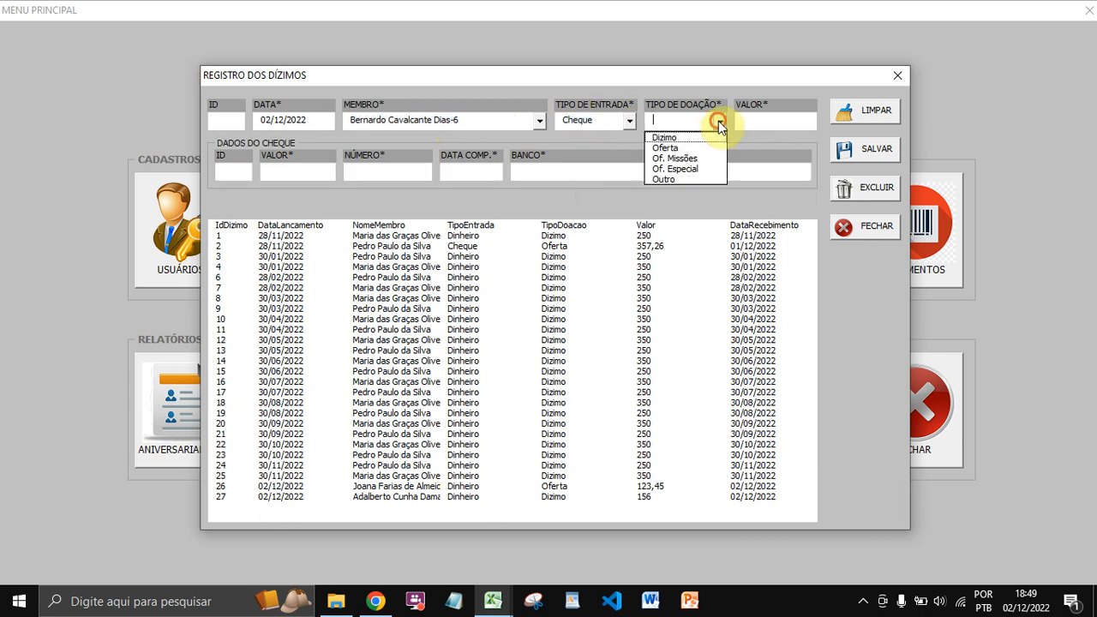
click(676, 150)
click(774, 123)
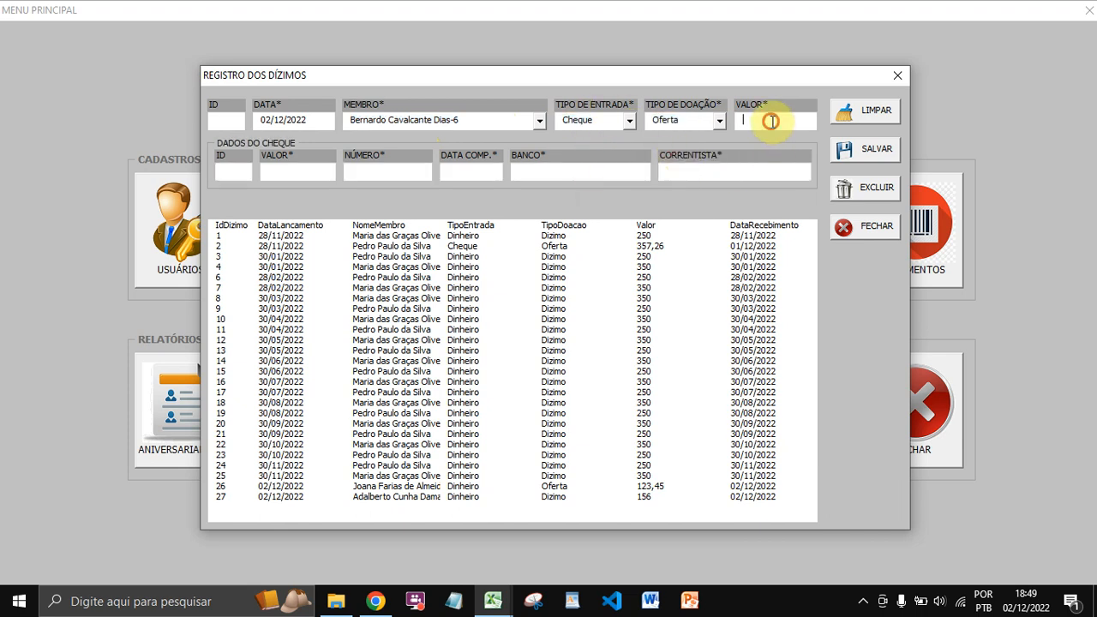
text(23,12)
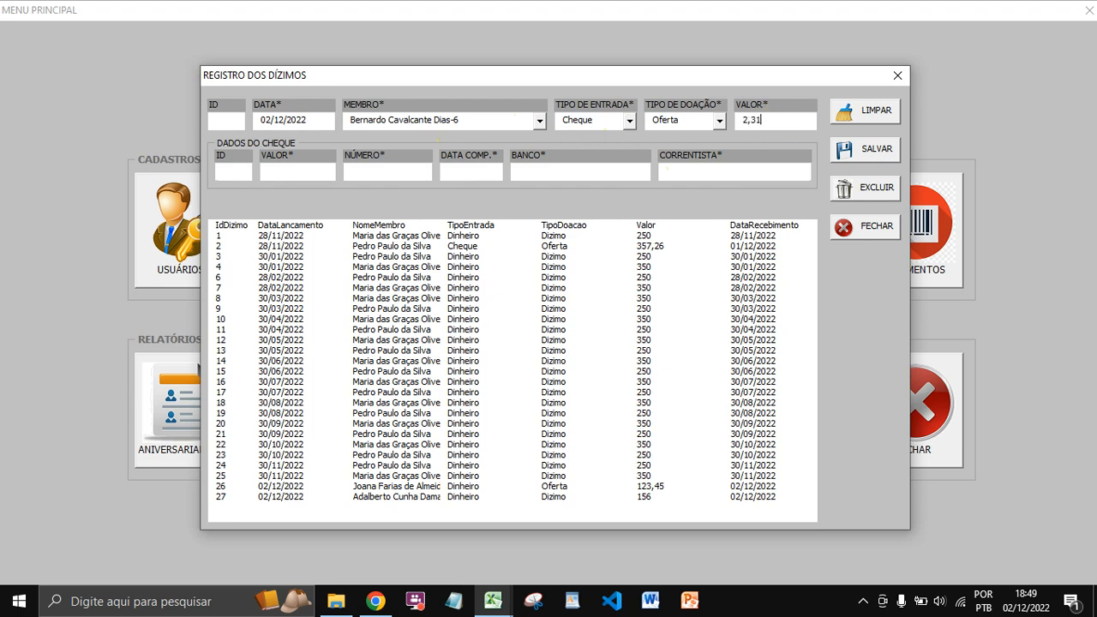
text(5)
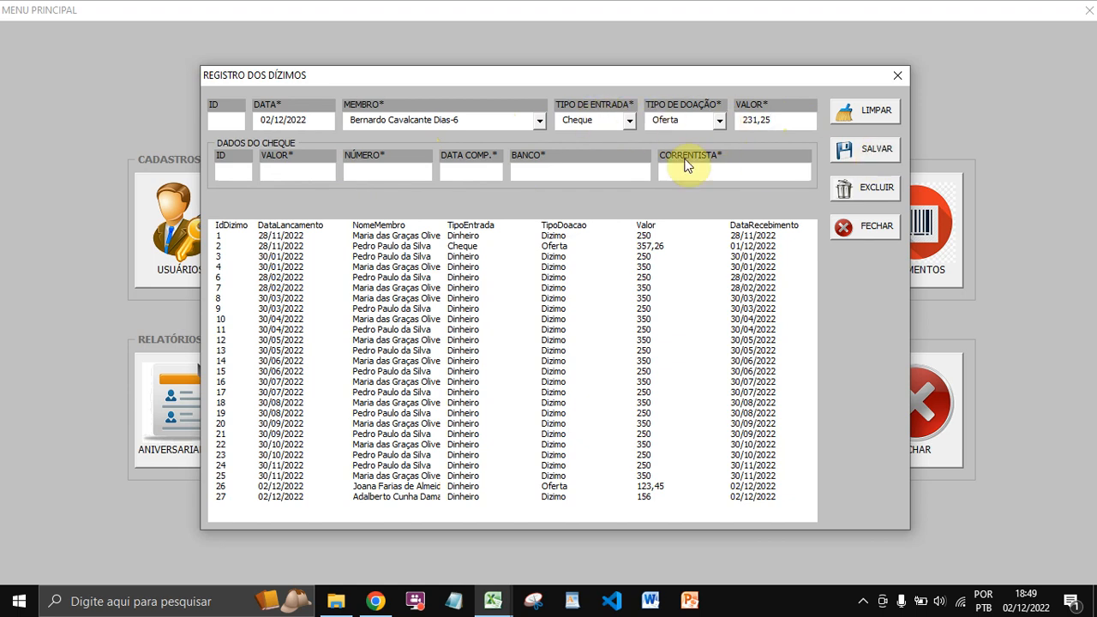
click(865, 149)
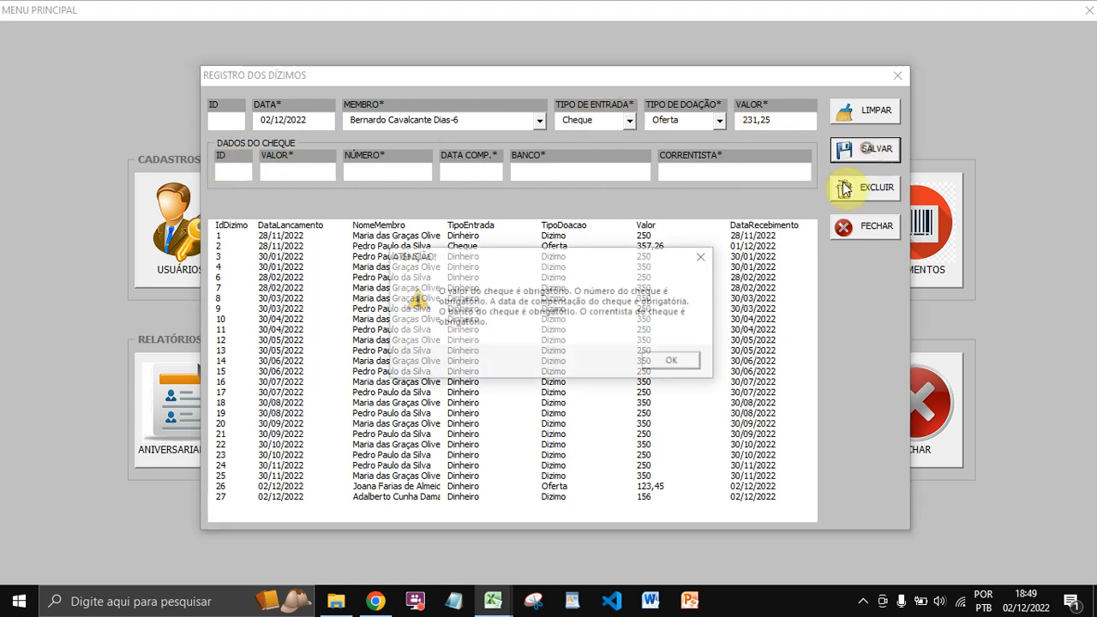
click(674, 361)
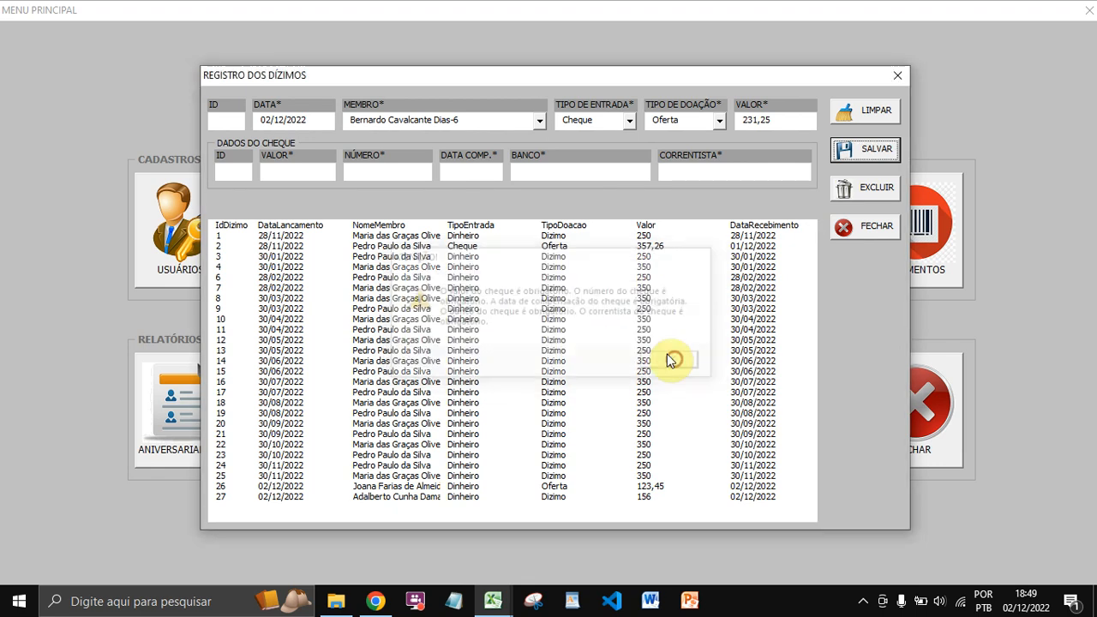
- Set the cheque value to 231,25 and enter the cheque number
click(315, 171)
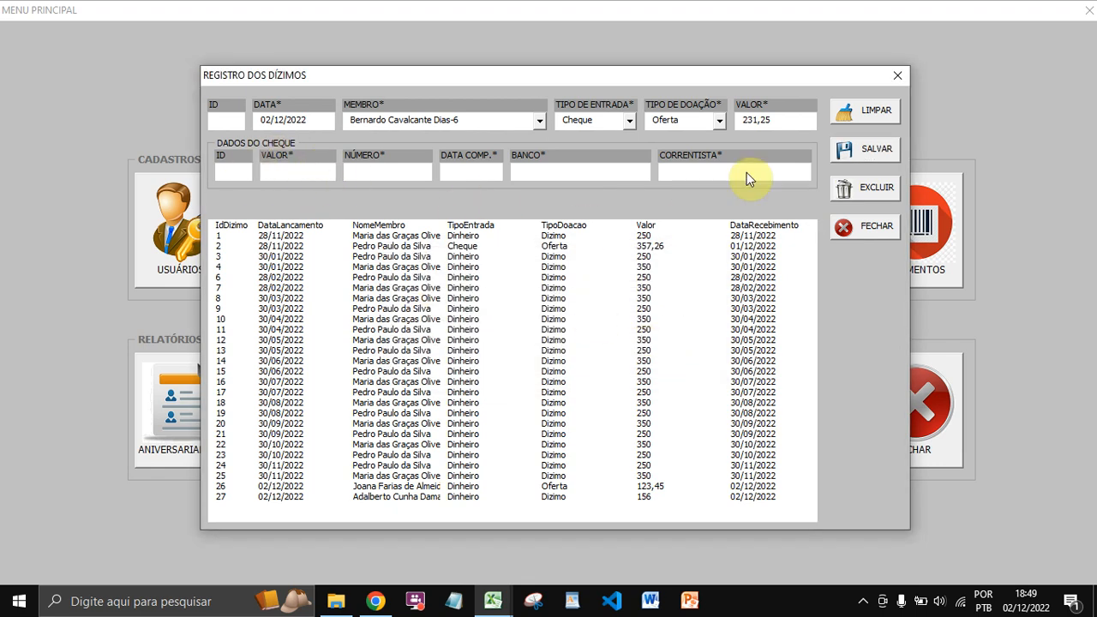
text(3)
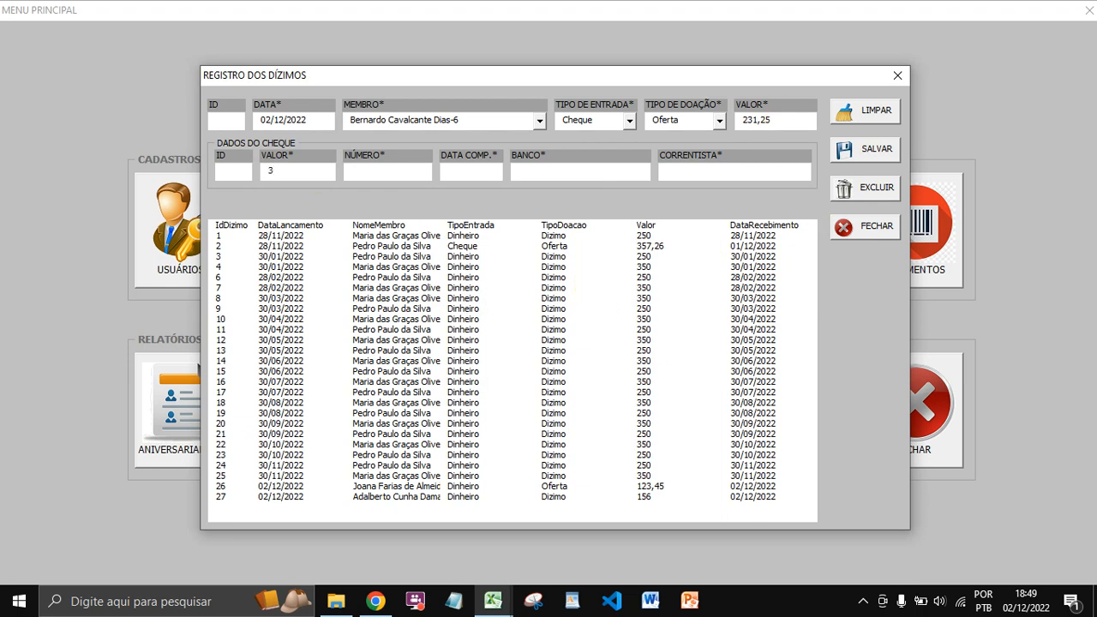
key(BackSpace)
text(231,25)
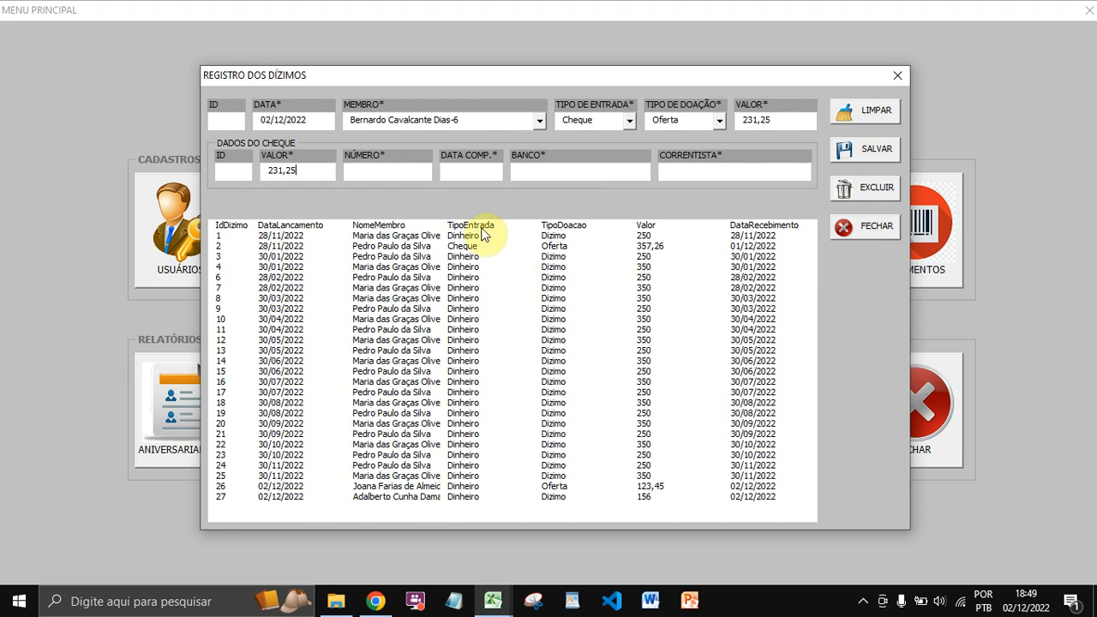
click(367, 172)
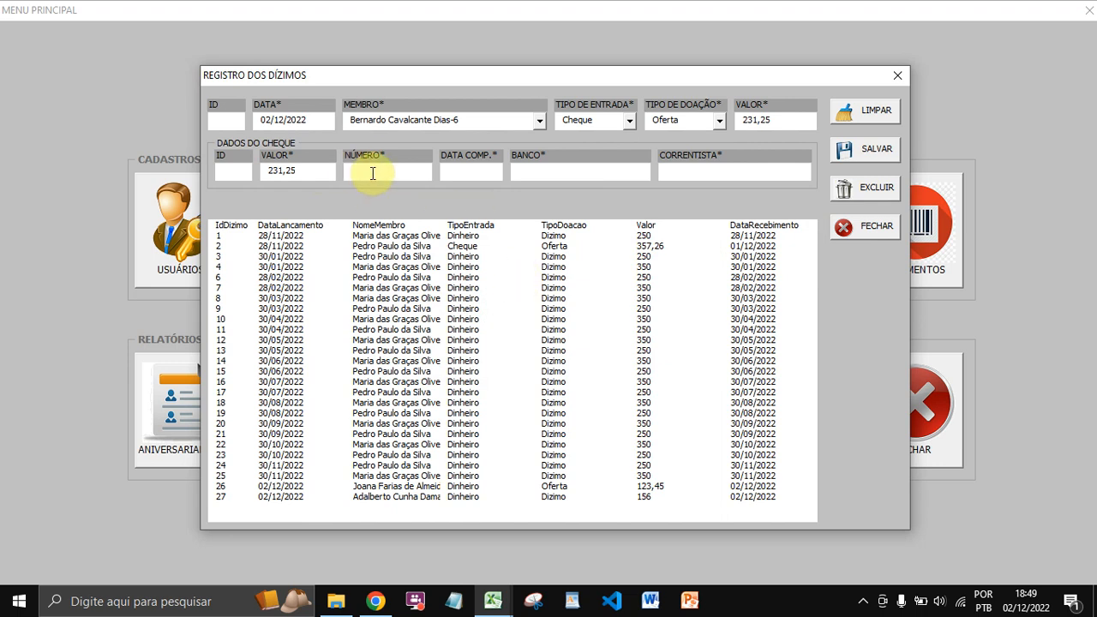
text(0123456)
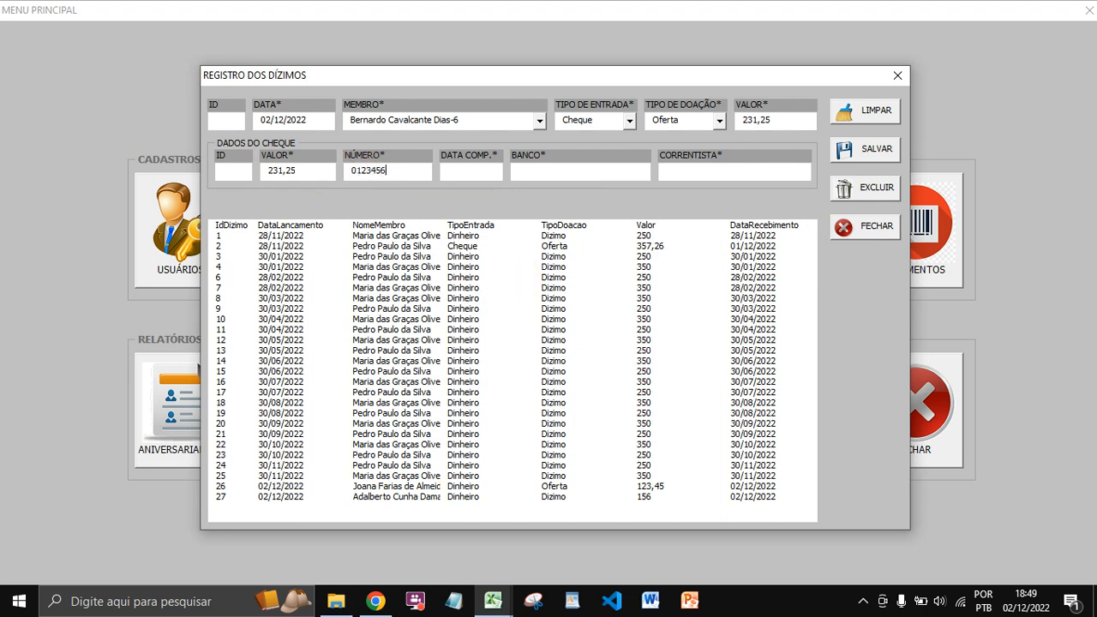
text(789)
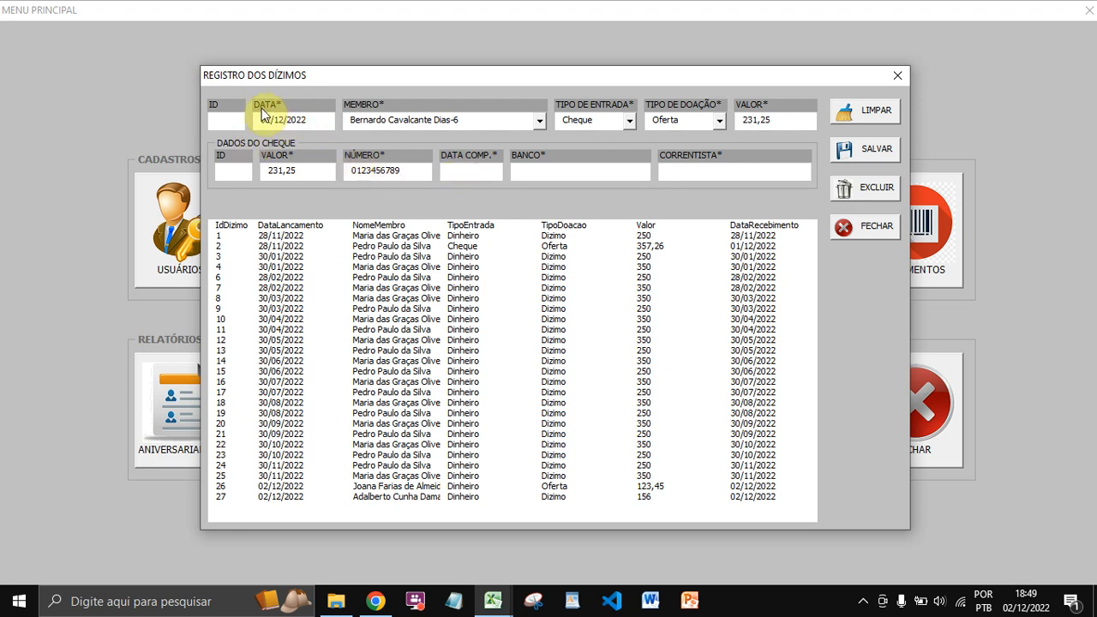
- Set the cheque's clearing date to 03/01/2023 and its bank to Bradesco
key(Tab)
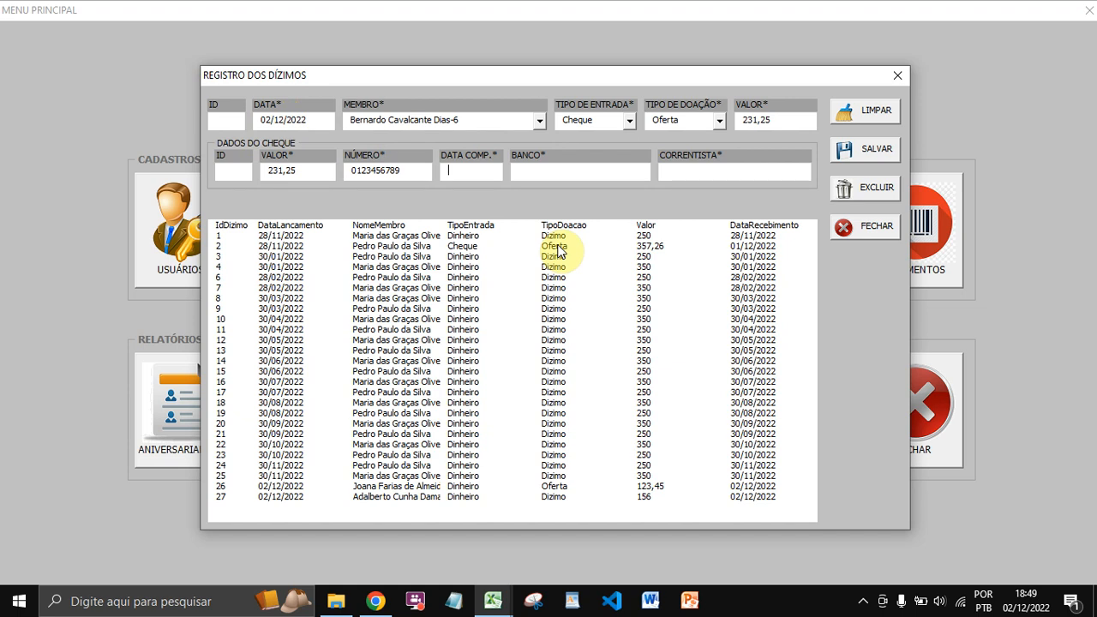
text(30)
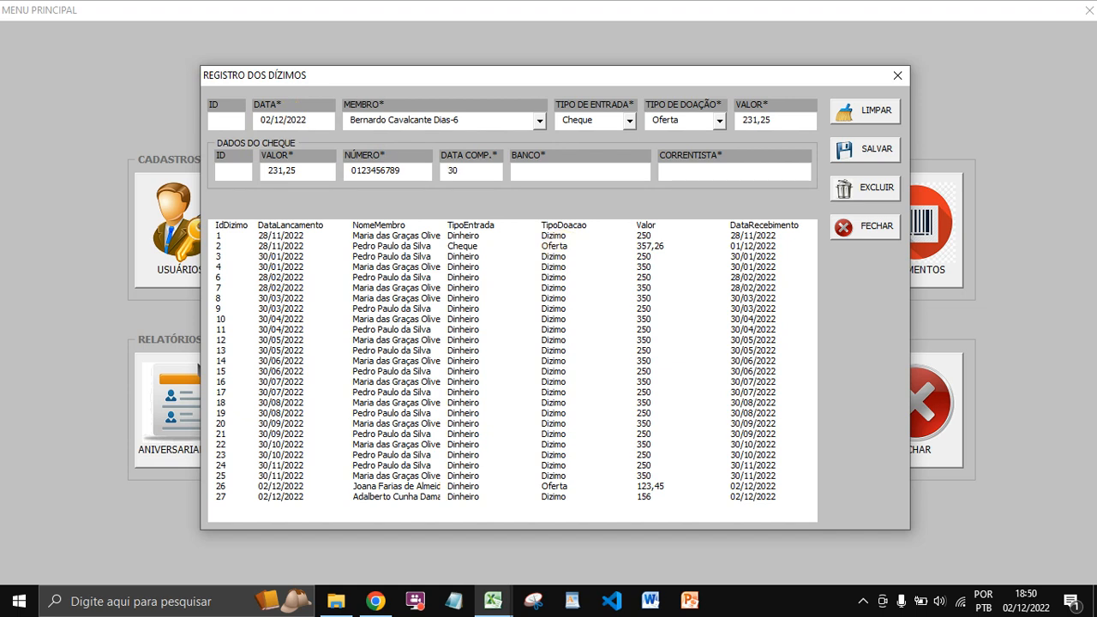
key(BackSpace)
key(BackSpace)
text(03/01/2)
text(023)
text(Bradesc)
text(o)
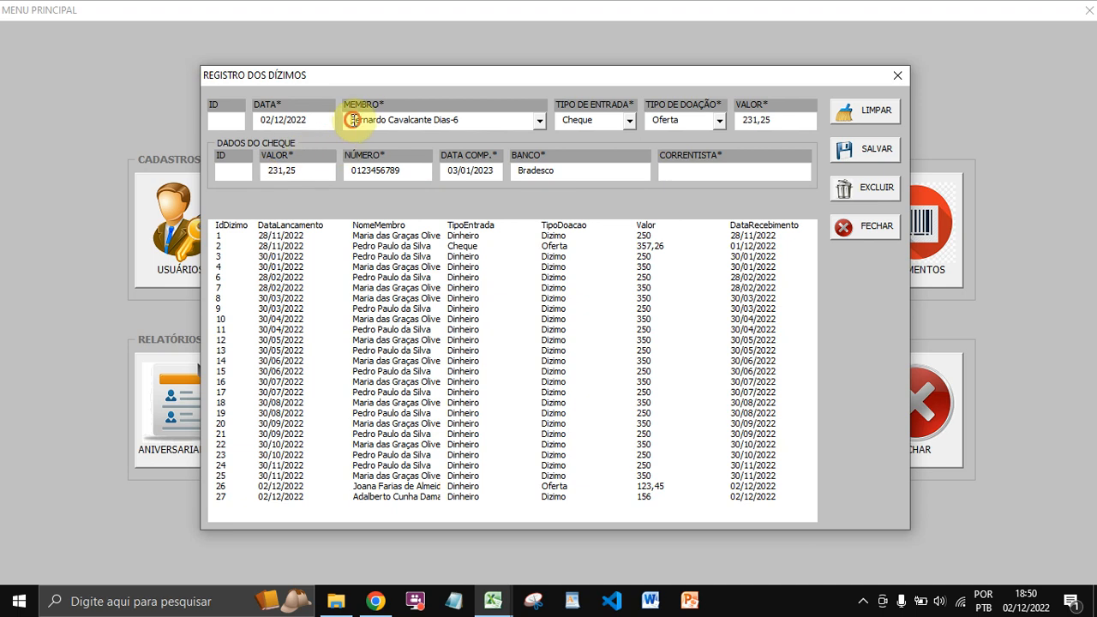
- Copy the member's name without its ID suffix into the cheque's account holder field and save the record
drag(350, 120, 457, 120)
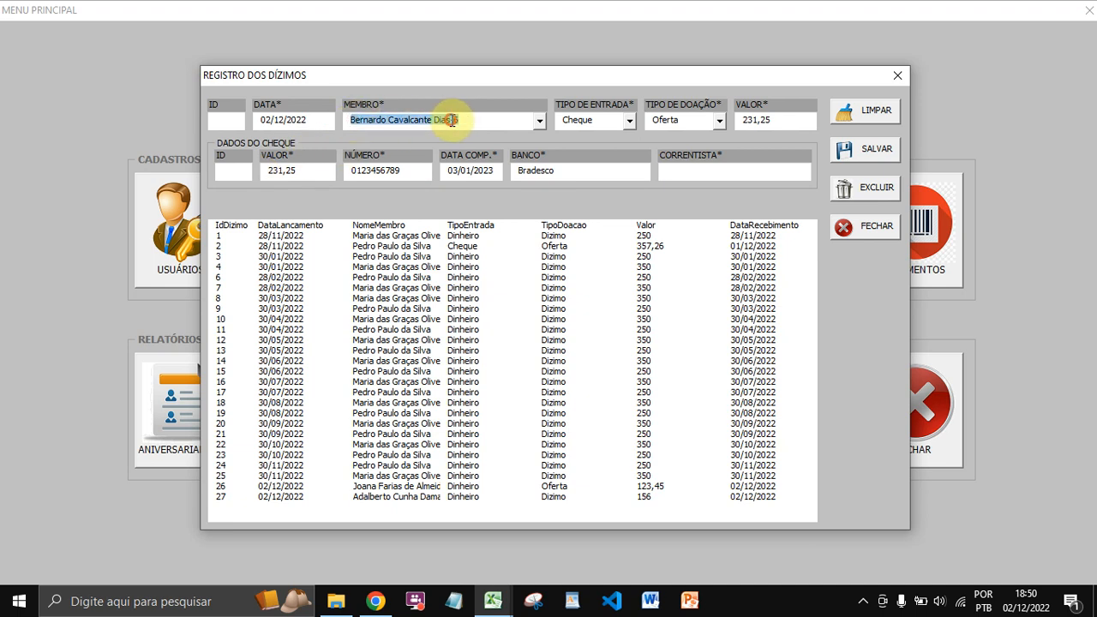
key(ctrl+c)
click(689, 171)
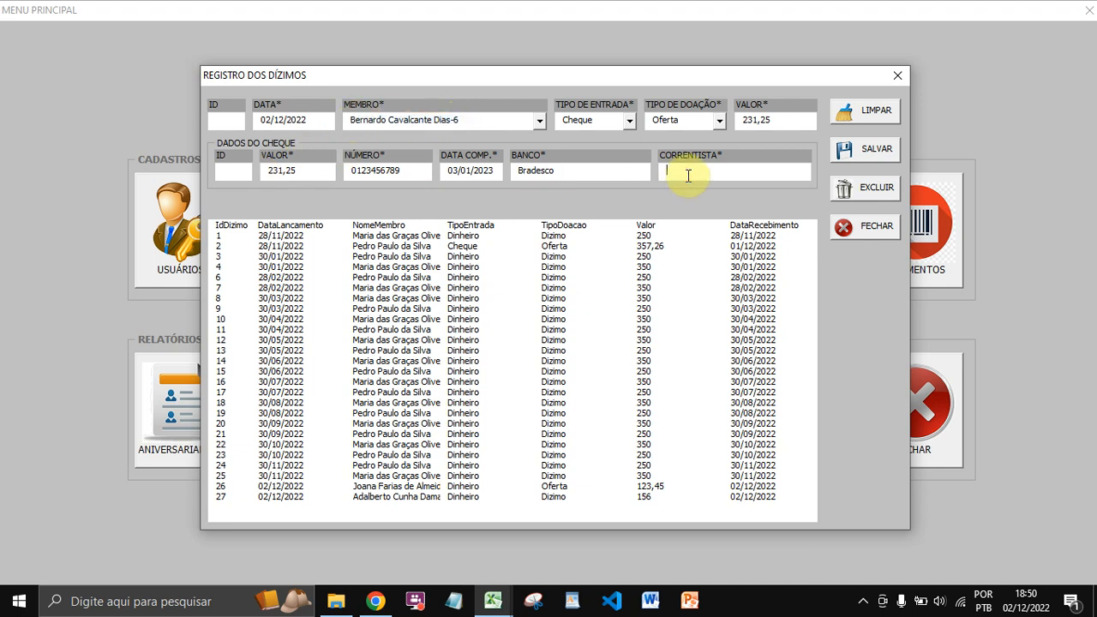
key(ctrl+v)
key(BackSpace)
key(BackSpace)
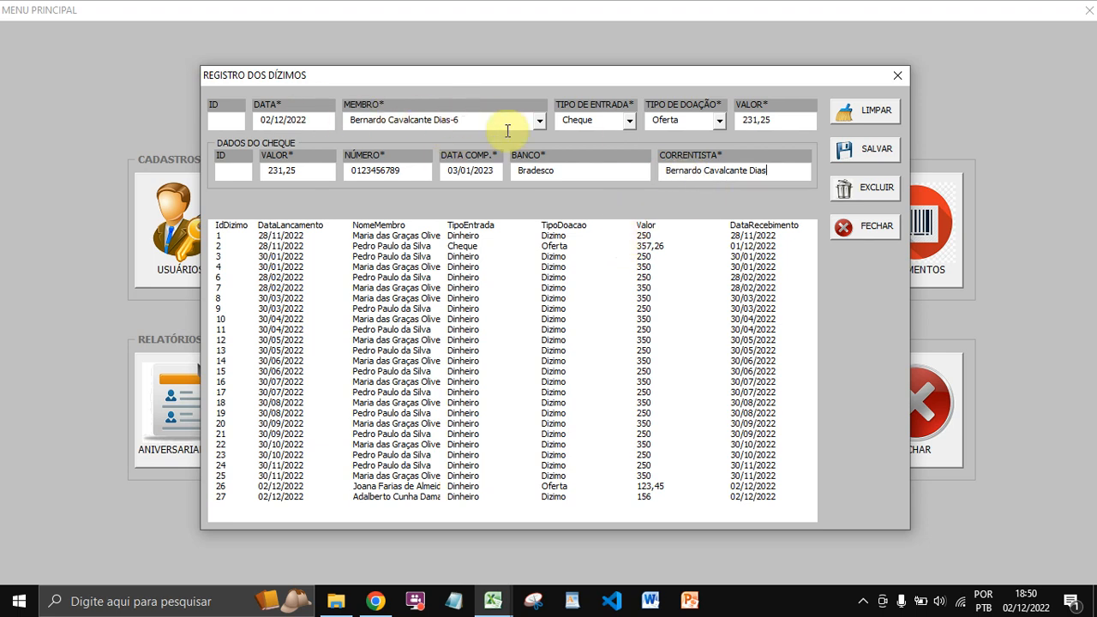
click(878, 154)
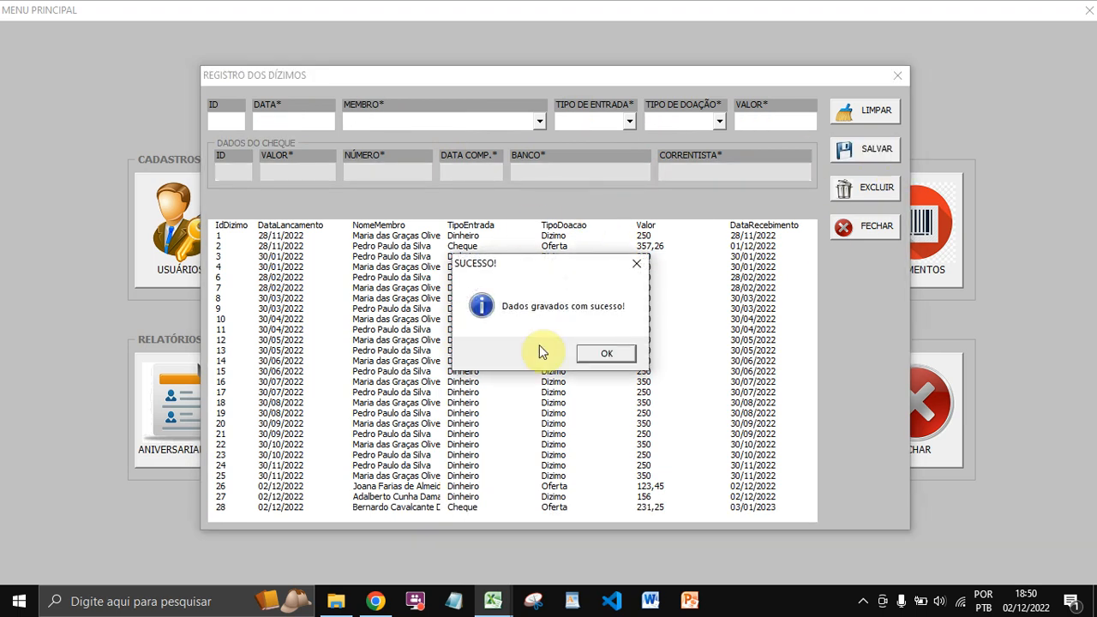
click(609, 354)
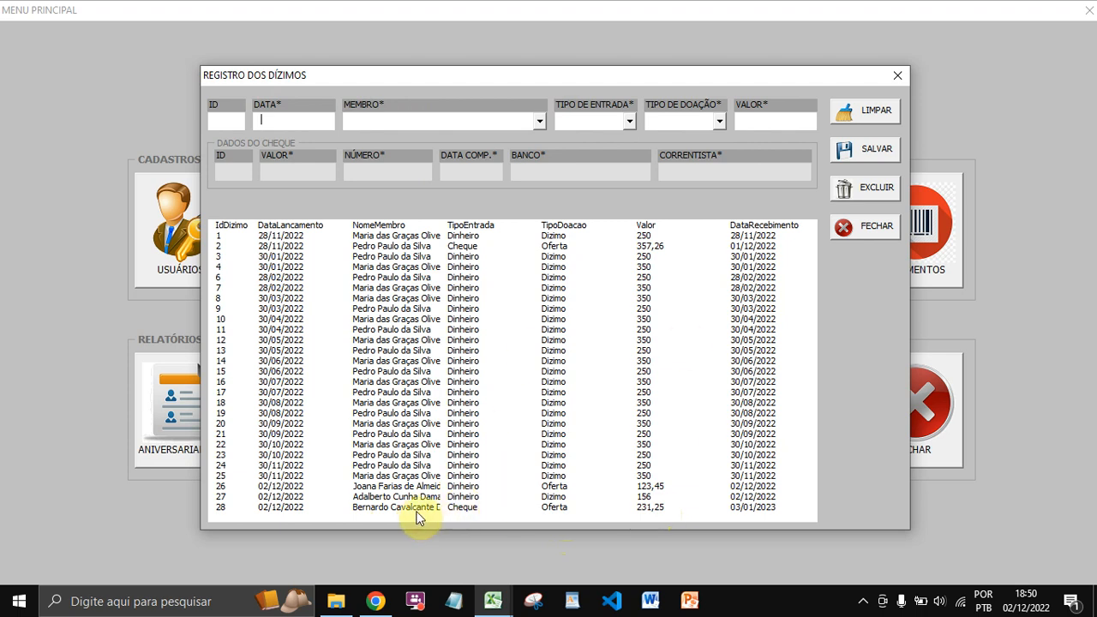
- Load record 28 and record 27 from the list into the form to review the cheque offering and cash tithe details
double_click(289, 509)
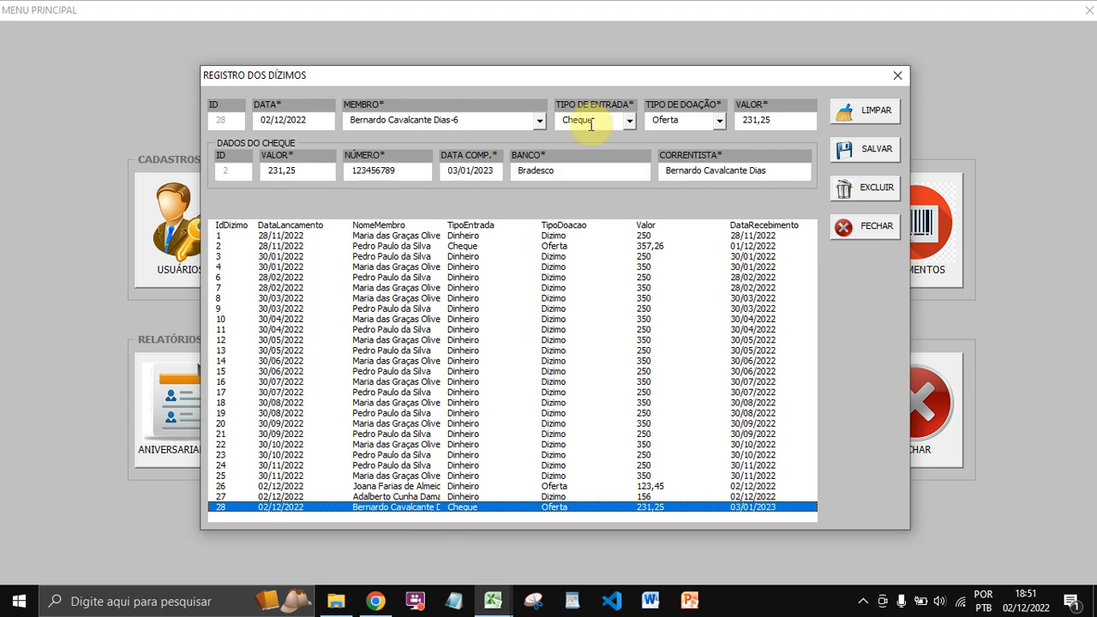
double_click(391, 498)
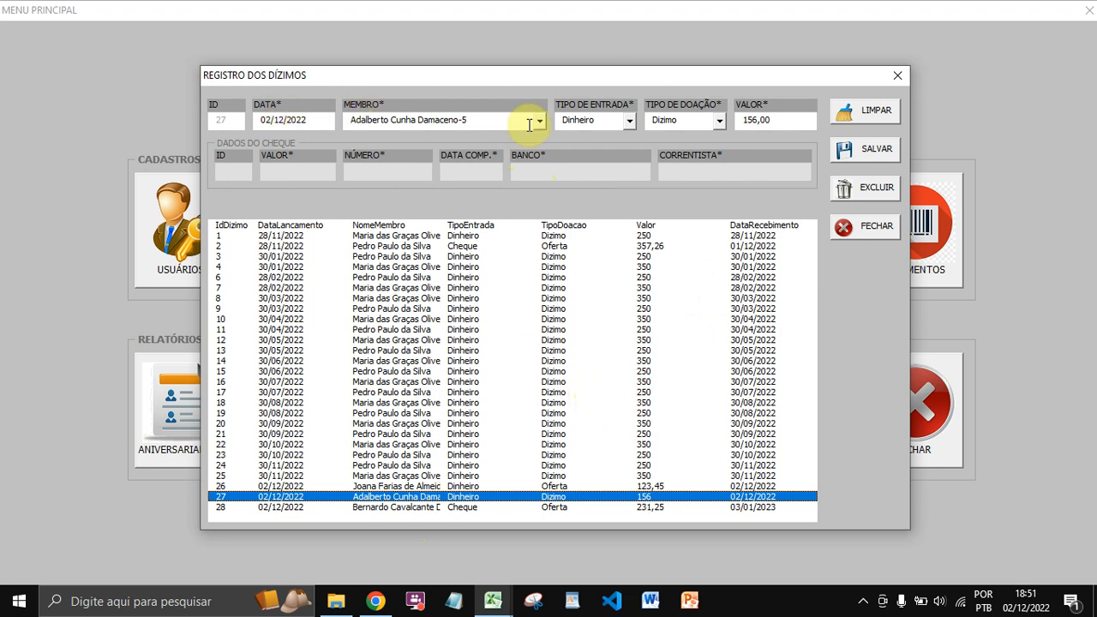
- Close the tithes form to start the collection closing, and set its date to 02/12/2022 and coin total to 0
click(866, 230)
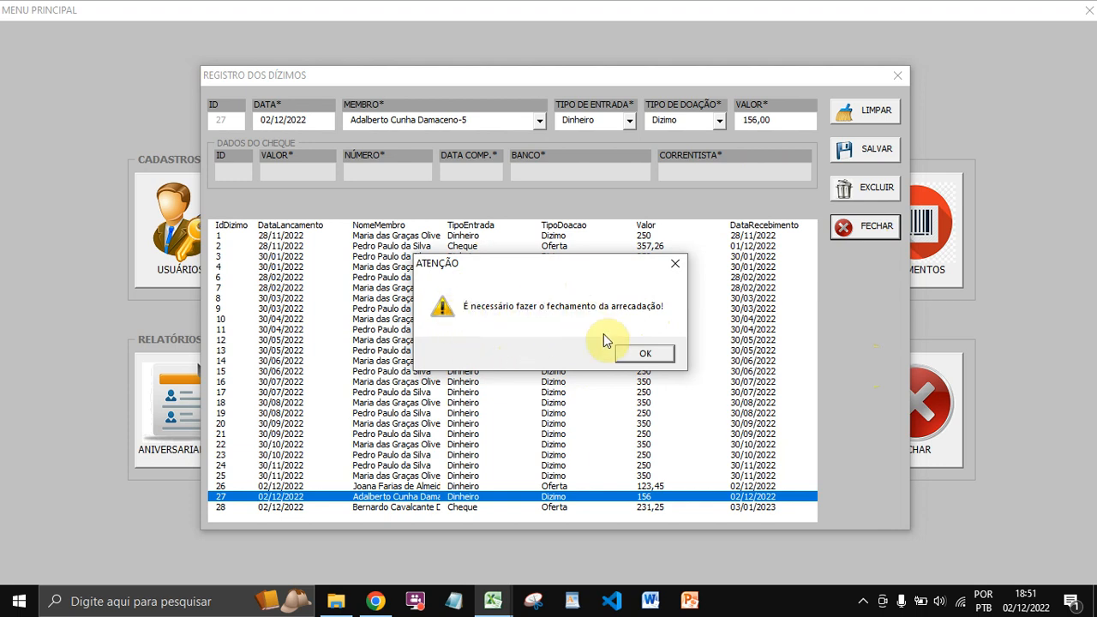
click(632, 357)
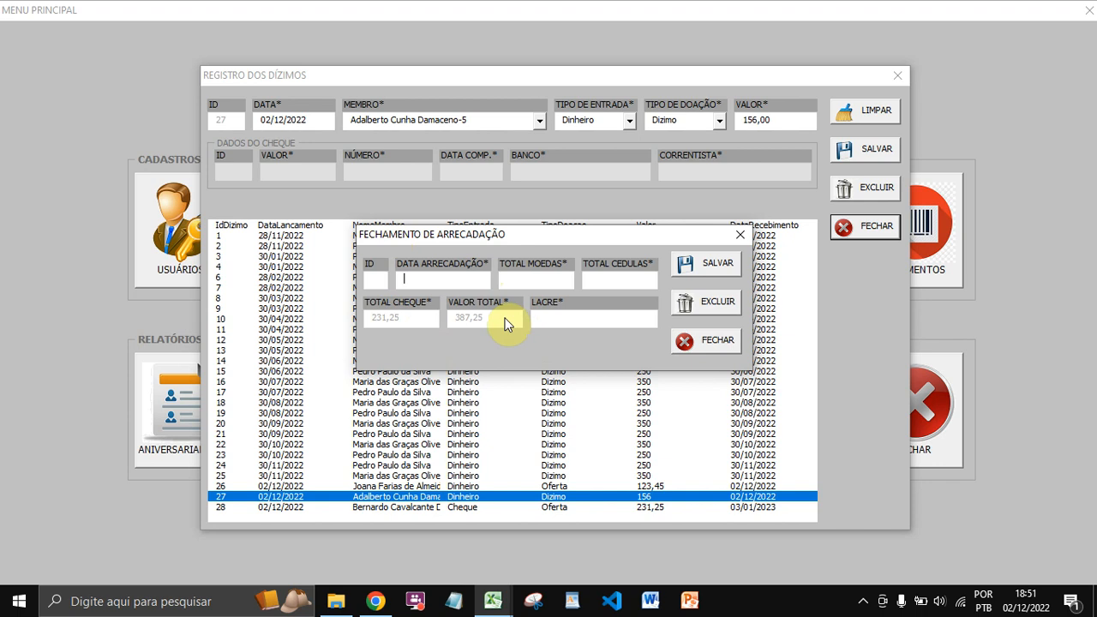
text(02/12/2022)
text(0)
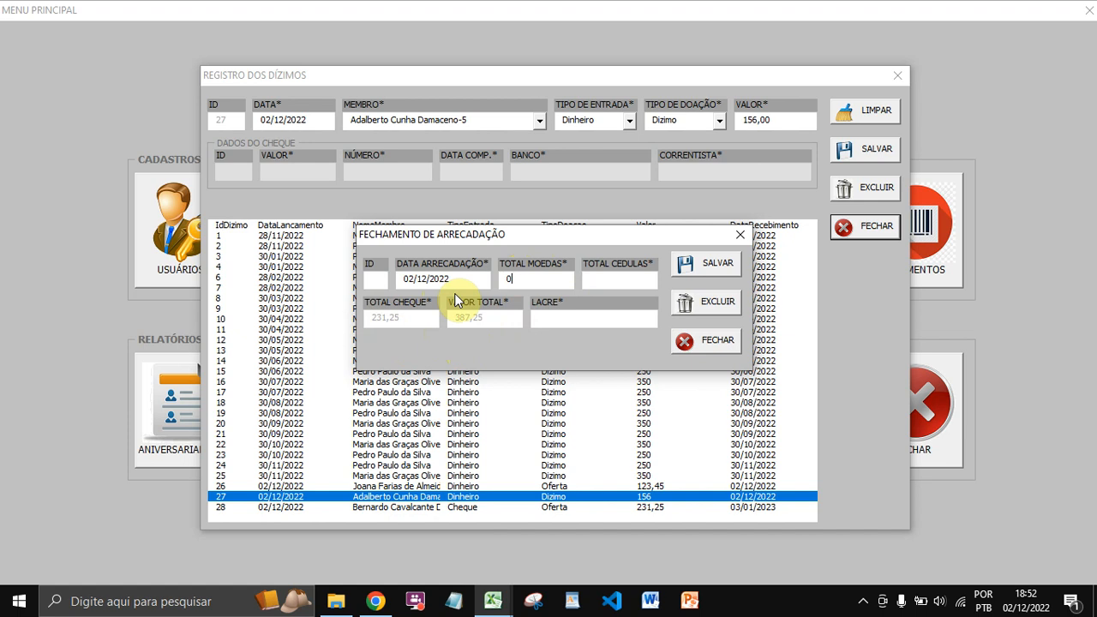
- Switch to the Windows Calculator, subtract 231,25 from 387,25, and close it
click(19, 600)
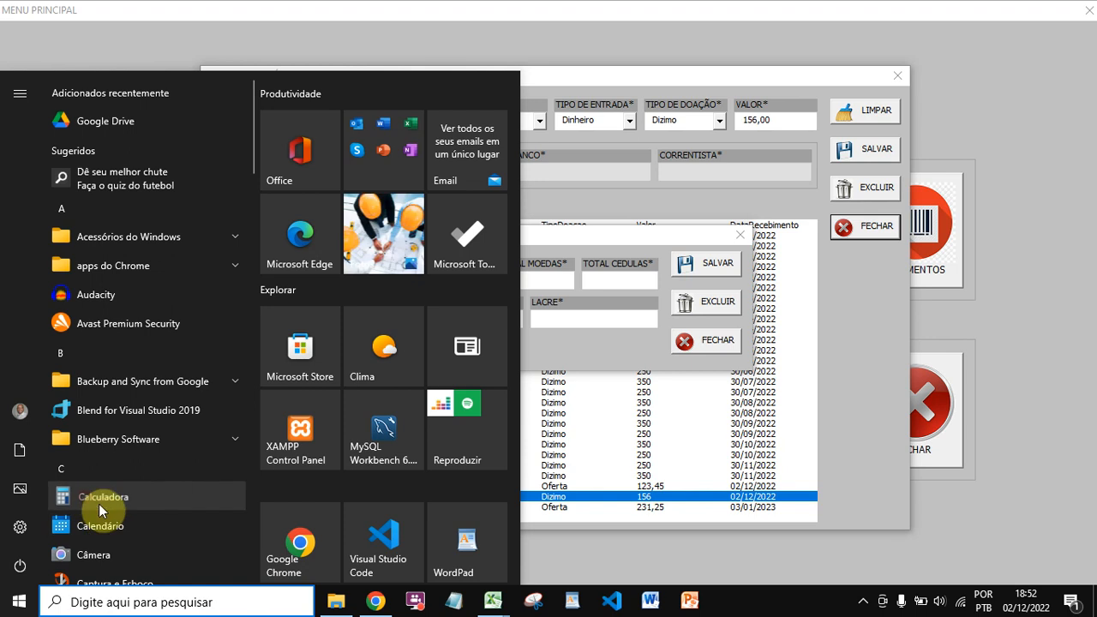
click(90, 497)
drag(791, 135, 881, 108)
text(387)
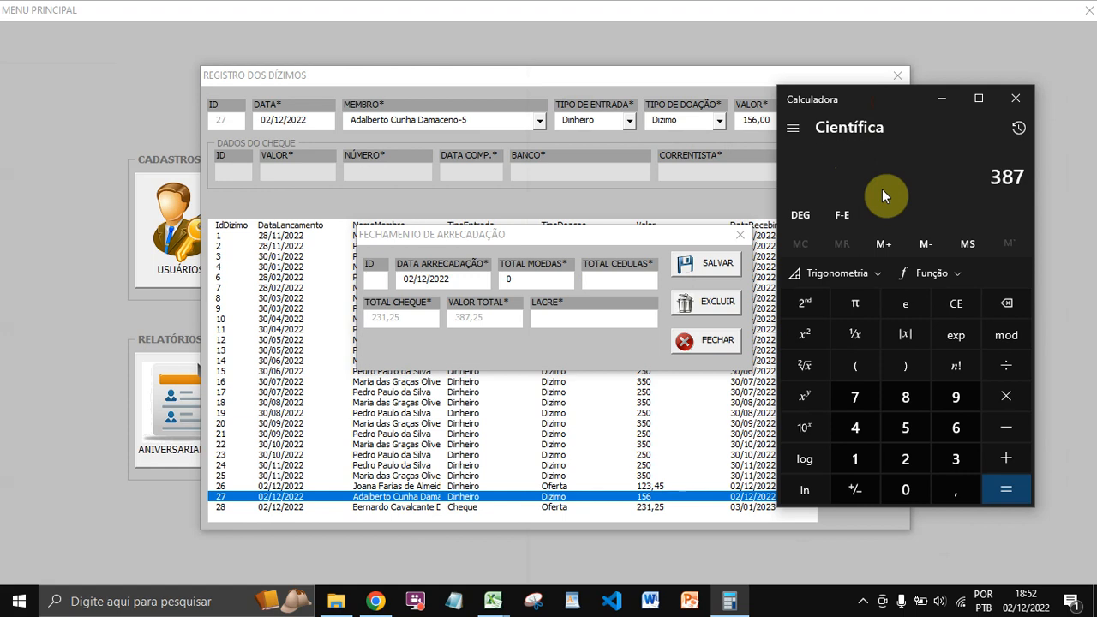
text(,25 - )
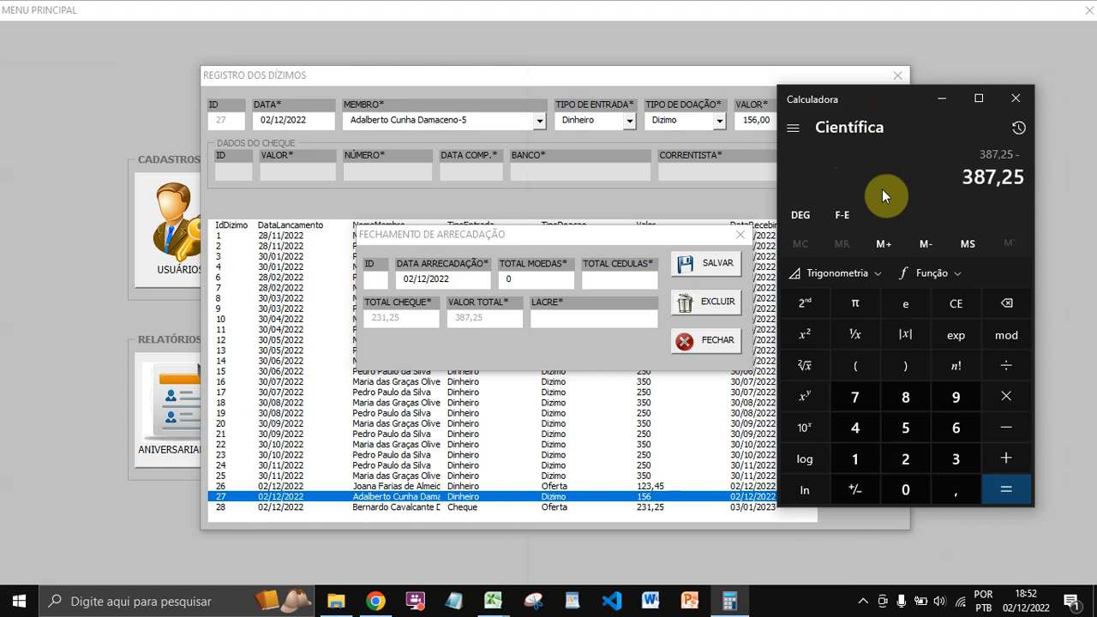
text(231)
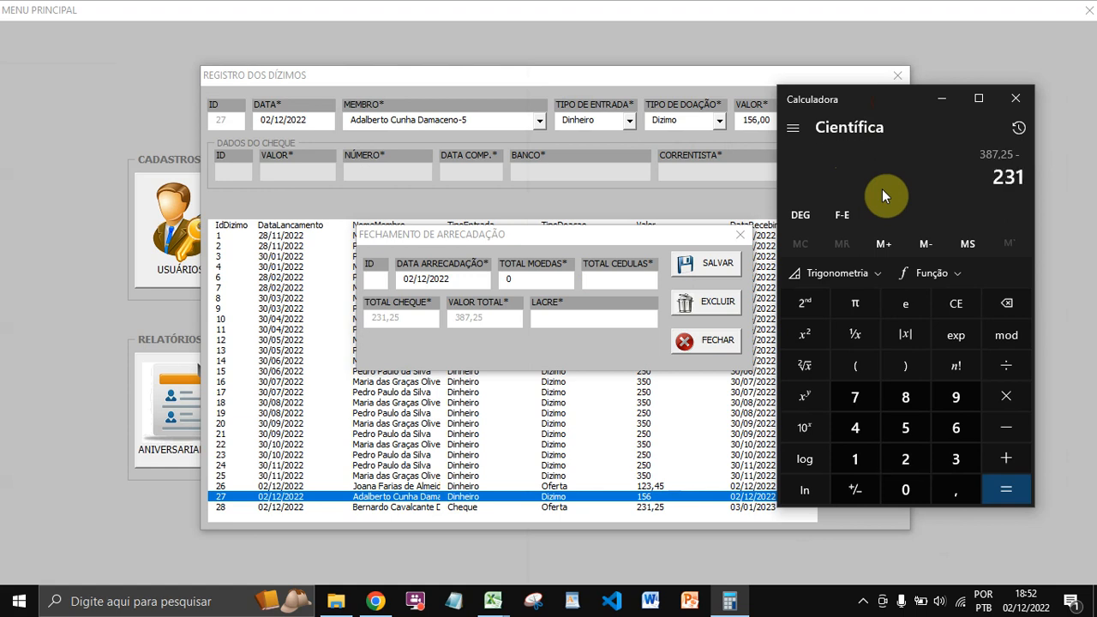
text(,25)
key(Return)
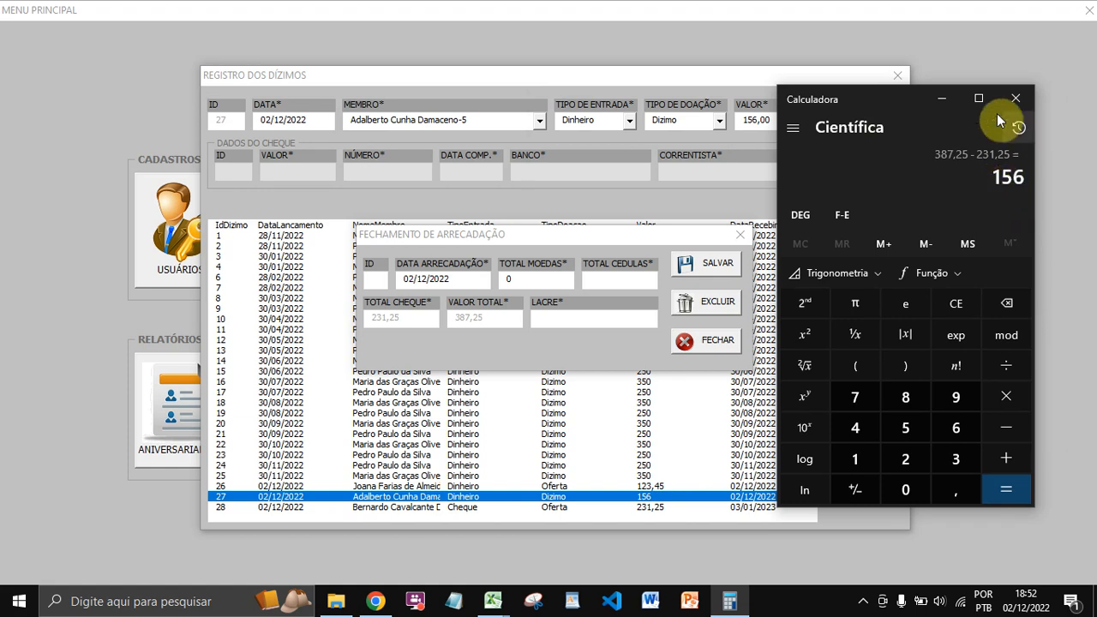
click(1015, 98)
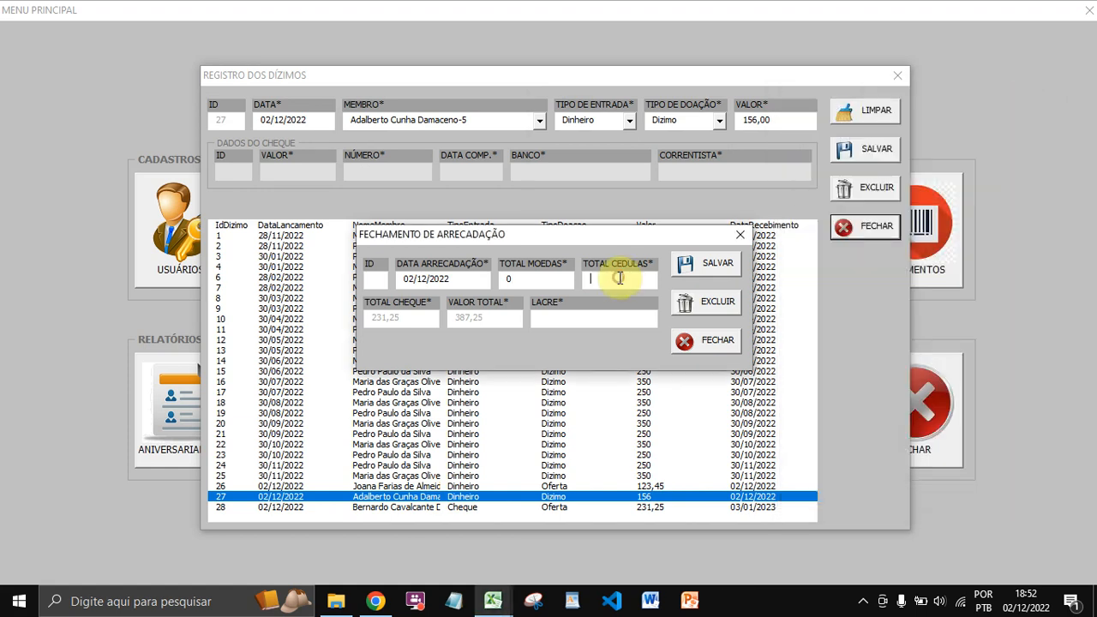
- Set the banknote total of the collection closing to 156,00
click(620, 278)
text(1,56)
click(628, 277)
text(00)
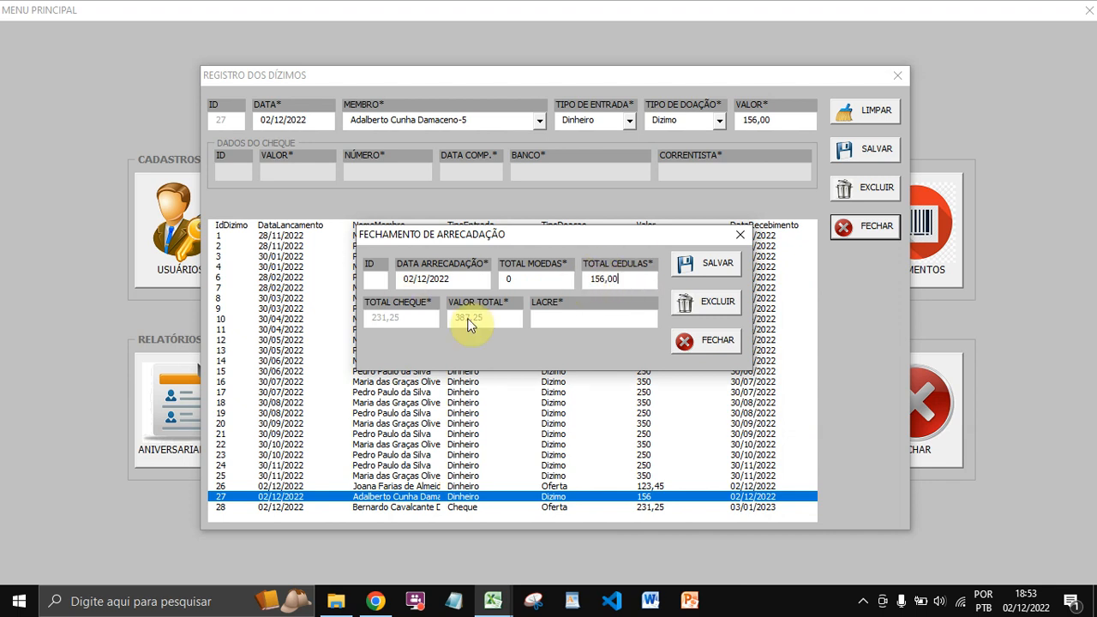
- Enter the seal number, save the collection closing, and decline printing the deposit slip
click(605, 314)
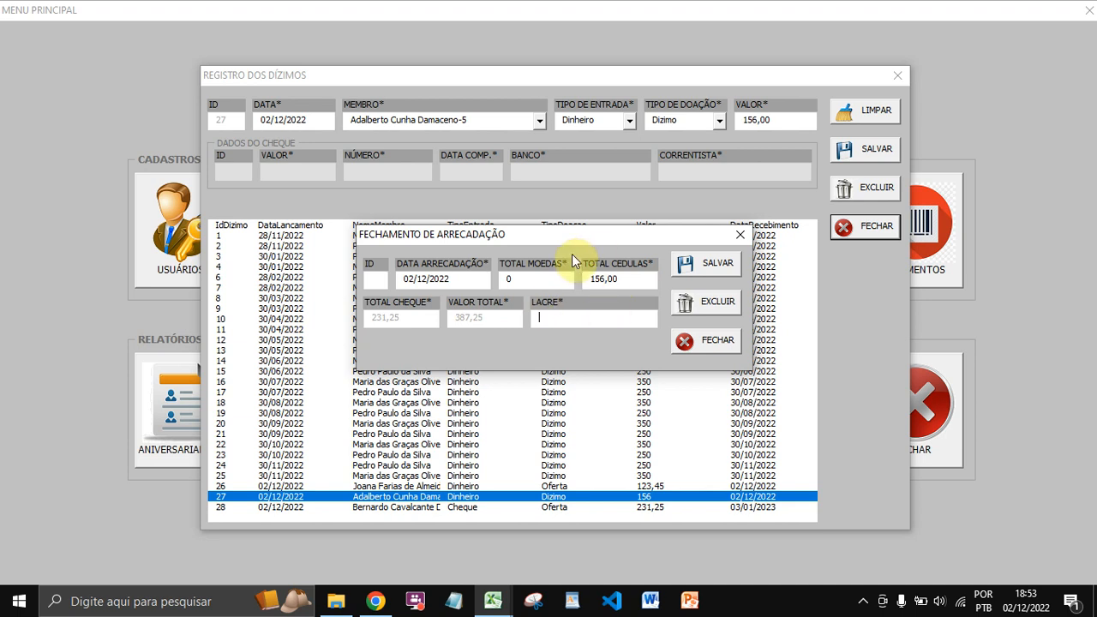
text(0123456789-9)
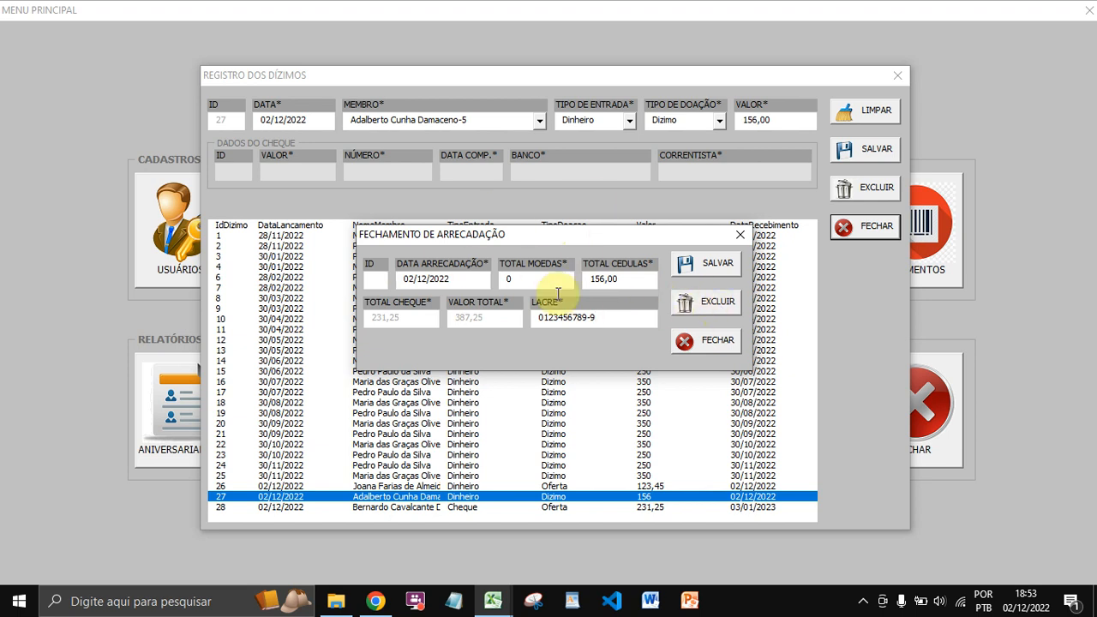
click(706, 269)
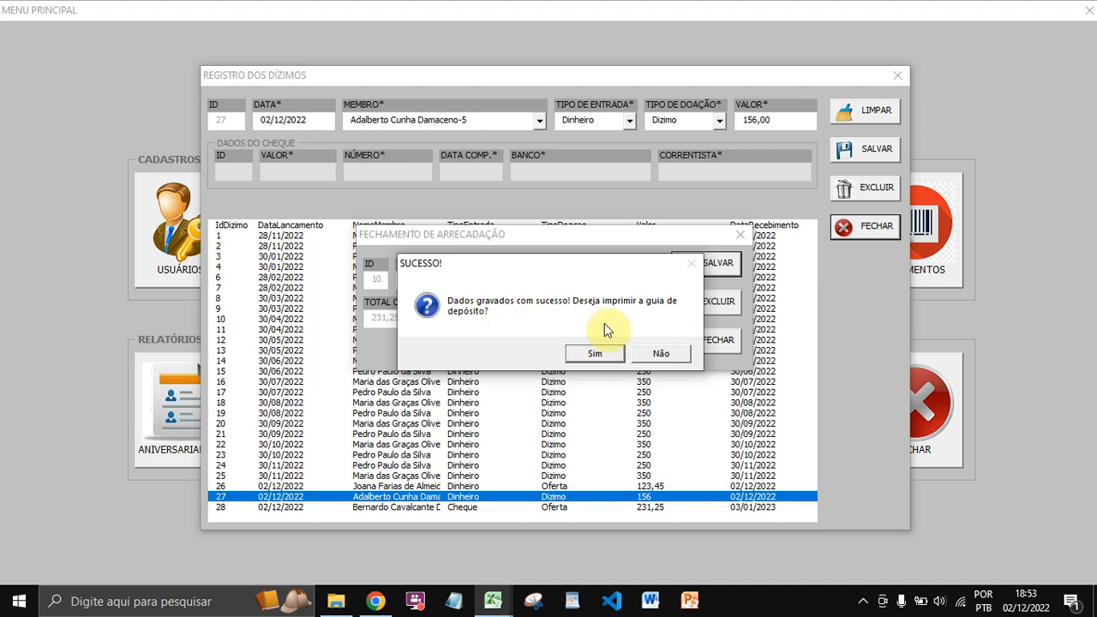
click(657, 355)
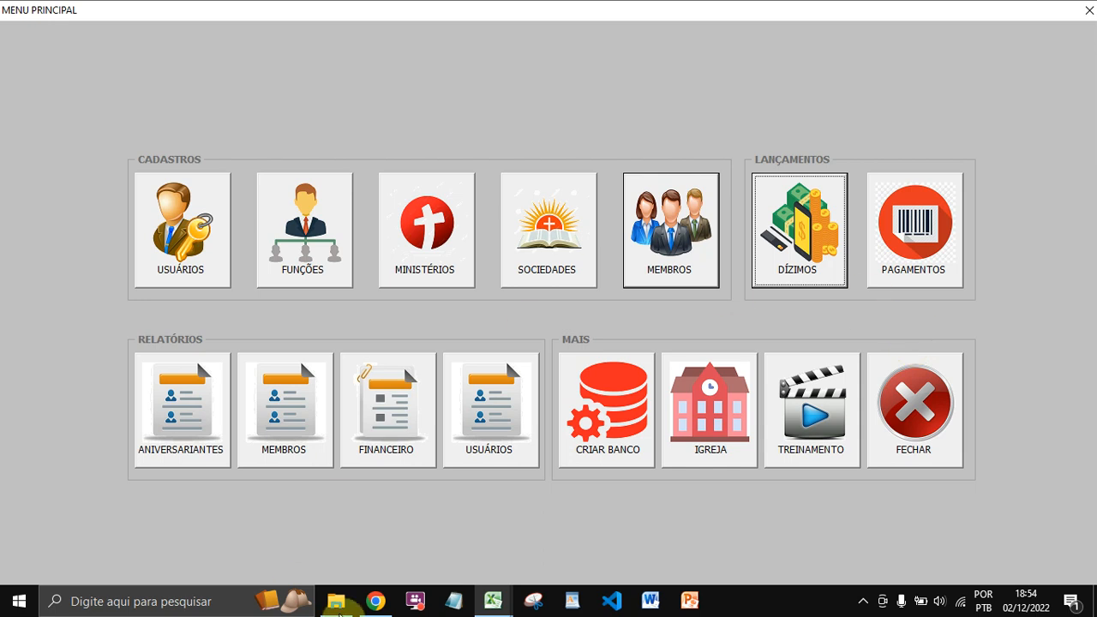
- Switch to File Explorer, review the deposit slip PDF in Guia_Deposito's 02-12-2022 folder, close it, and return to the main menu
click(335, 600)
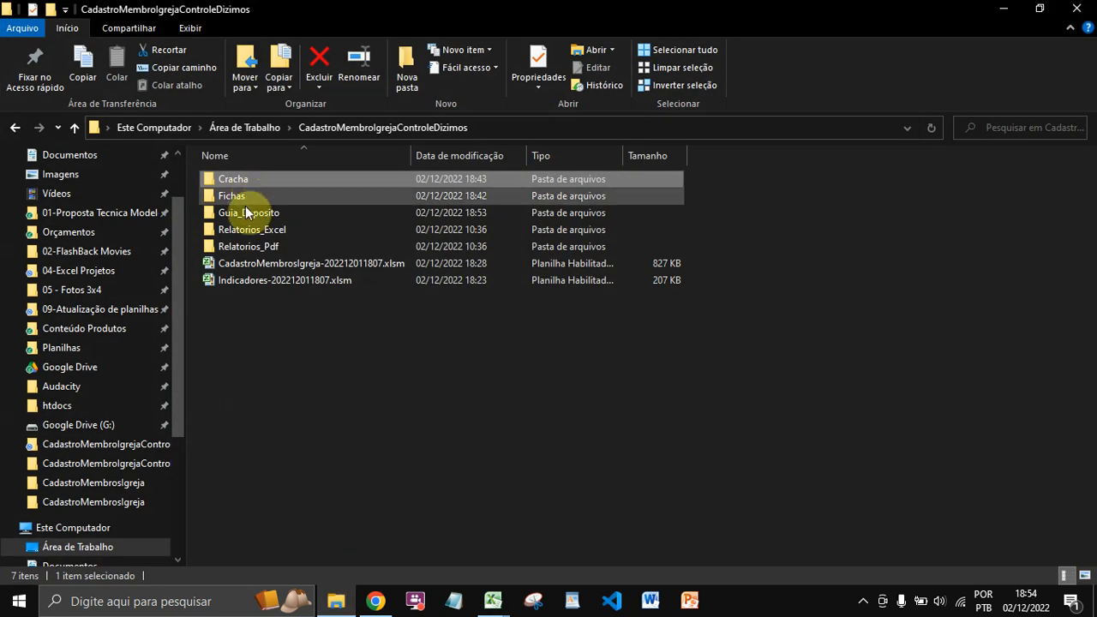
click(277, 213)
double_click(277, 213)
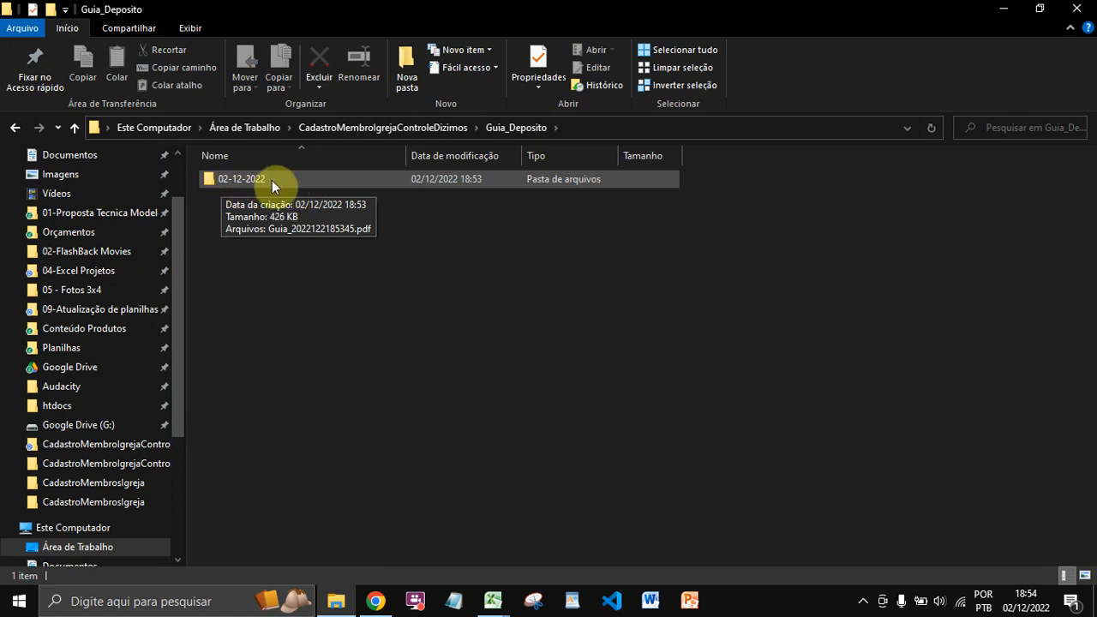
double_click(229, 178)
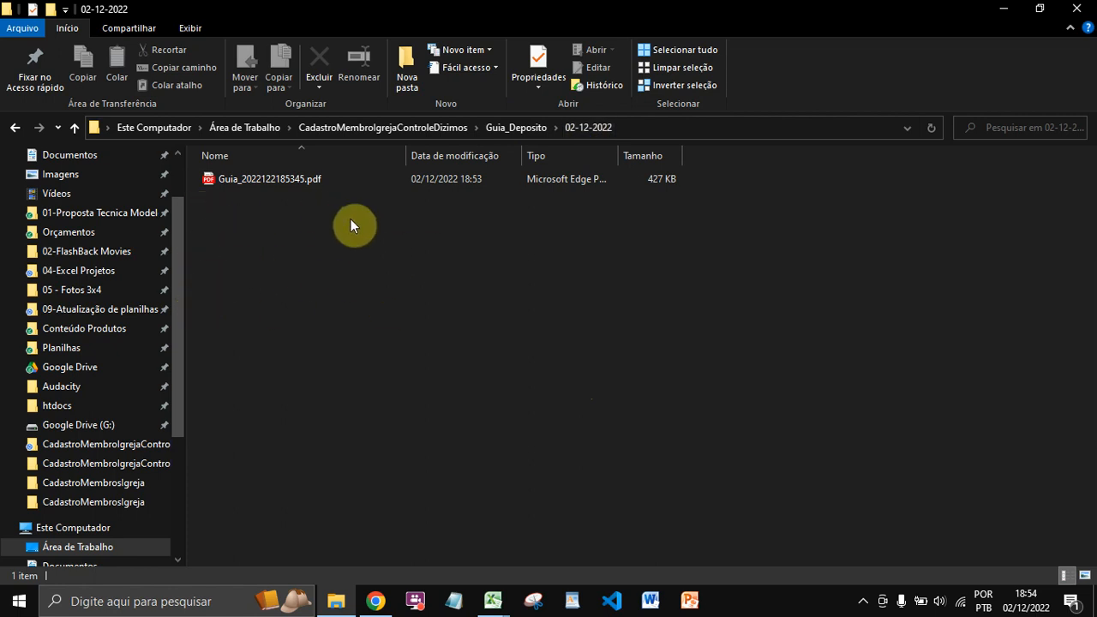
click(242, 182)
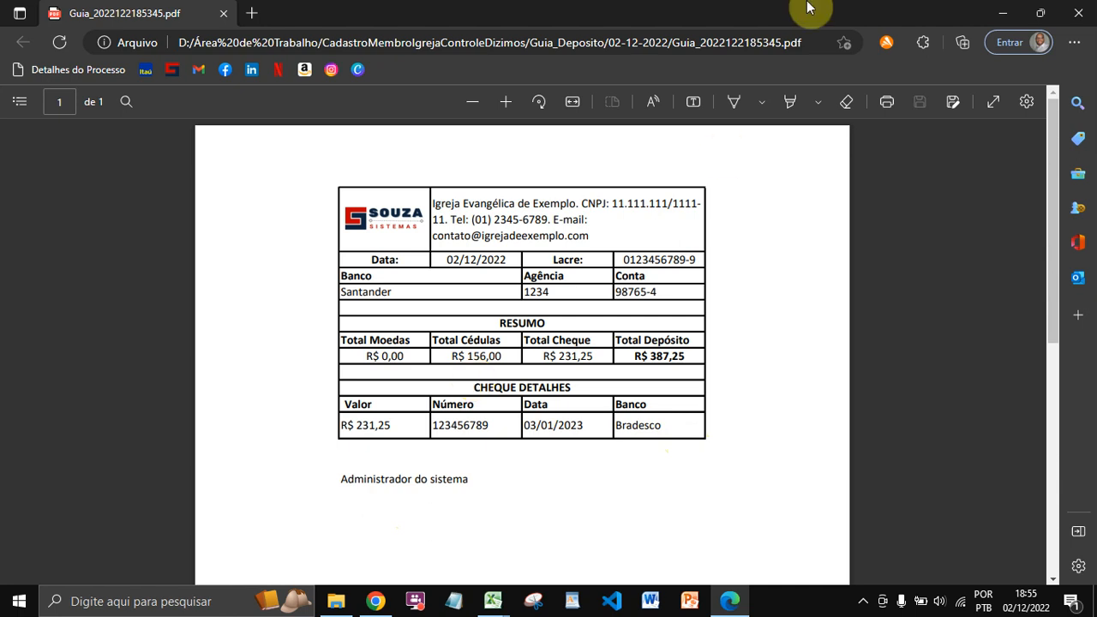
click(1078, 13)
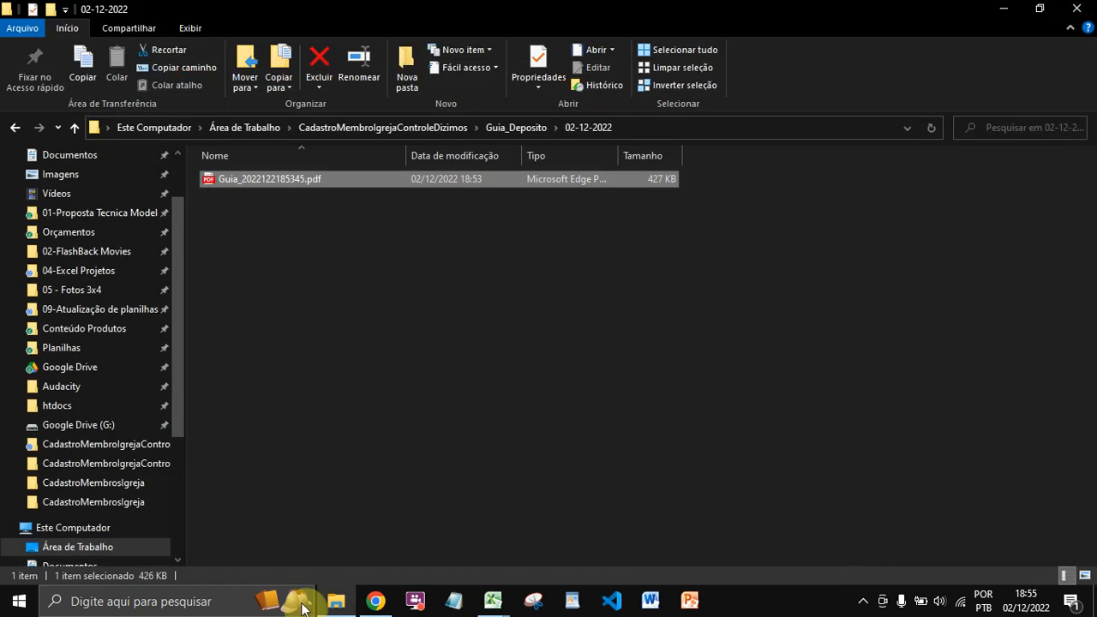
click(338, 602)
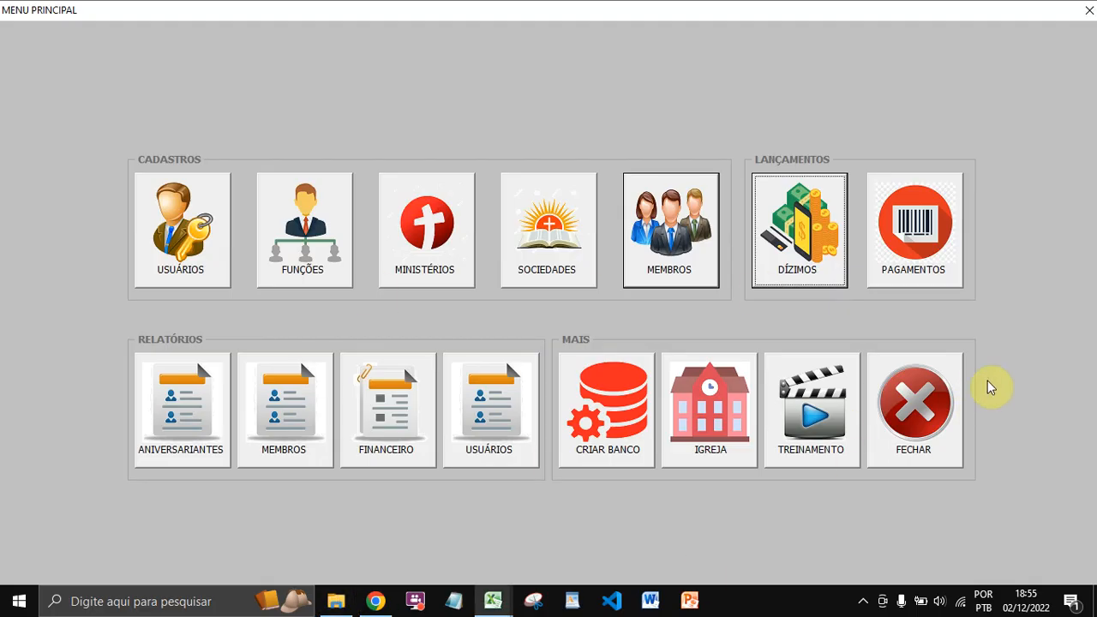